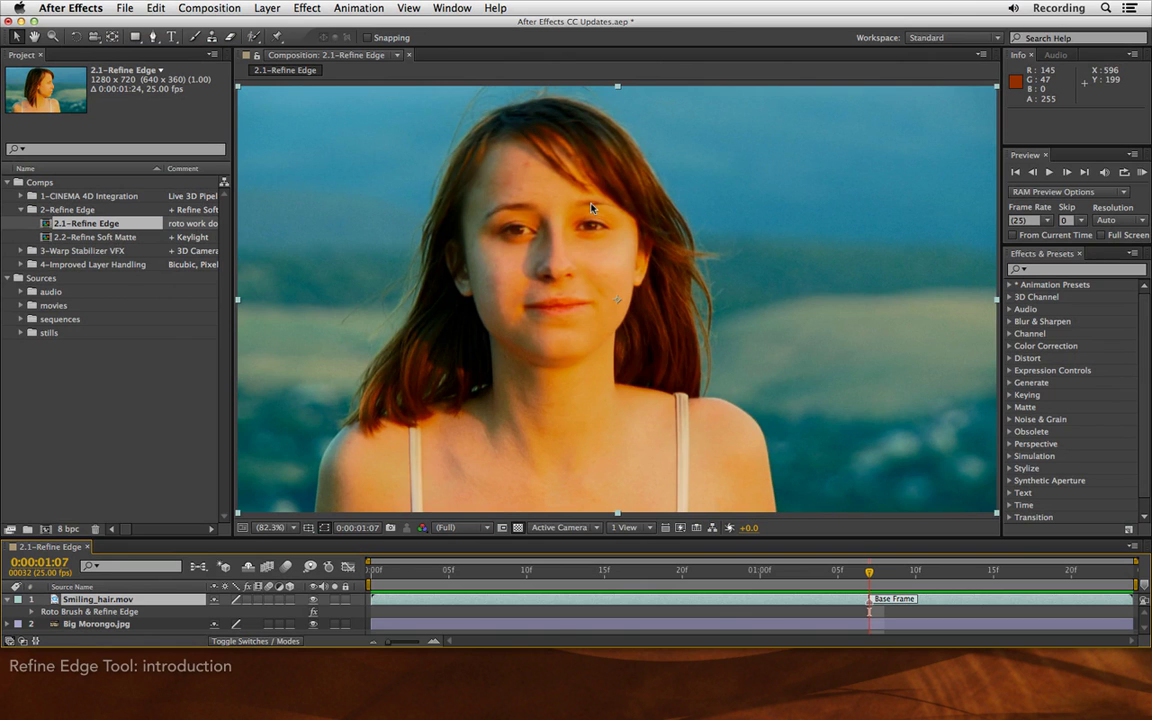
RAM-preview the Refine Edge comp once, then stop playback
key("KP_0")
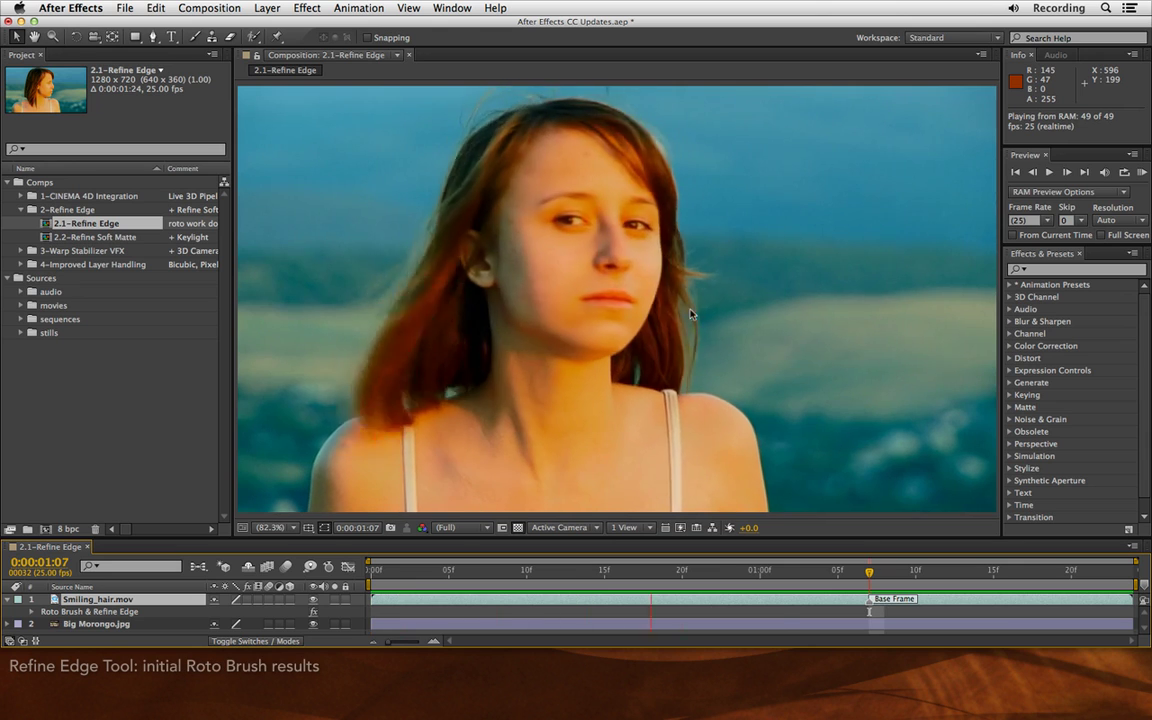
key("space")
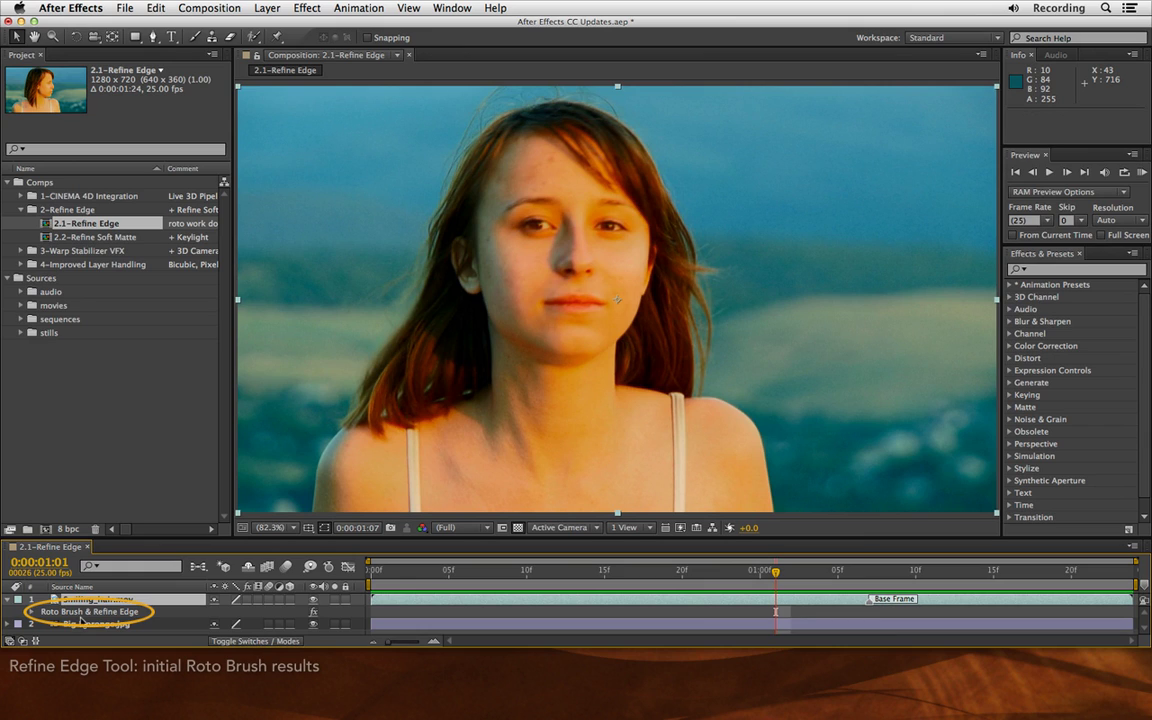
Hide the Big Morongo.jpg background and select Smiling_hair.mov to show its Roto Brush settings
left_click(248, 600)
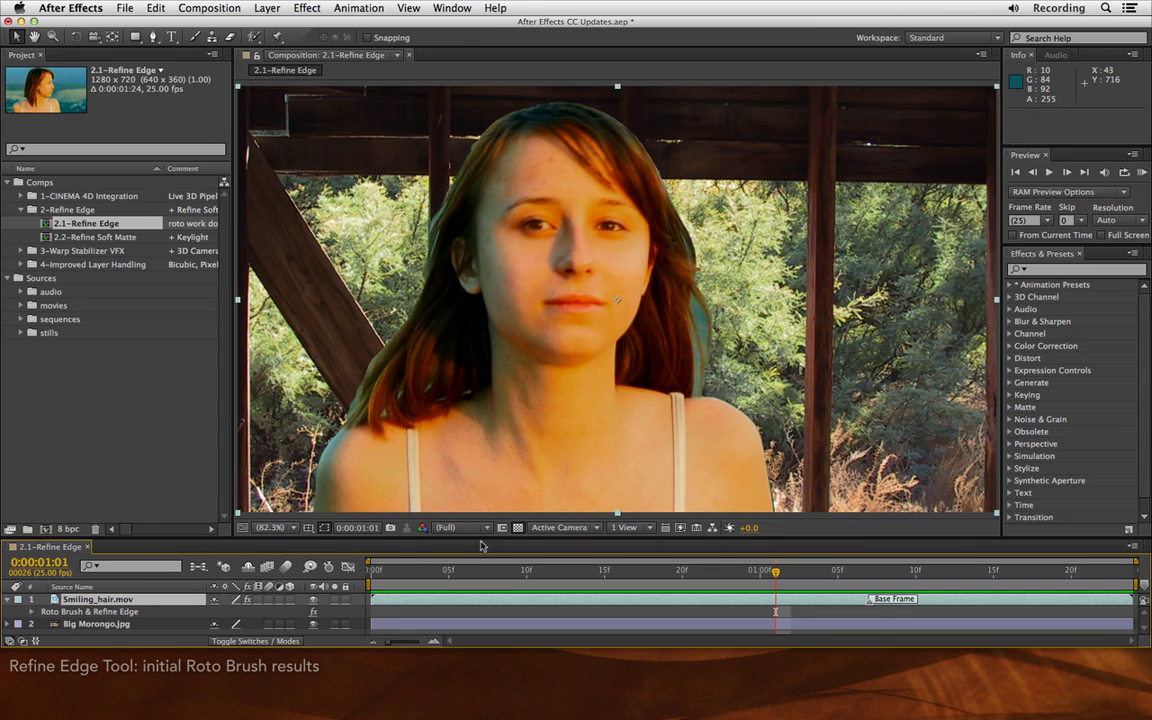
left_click(314, 626)
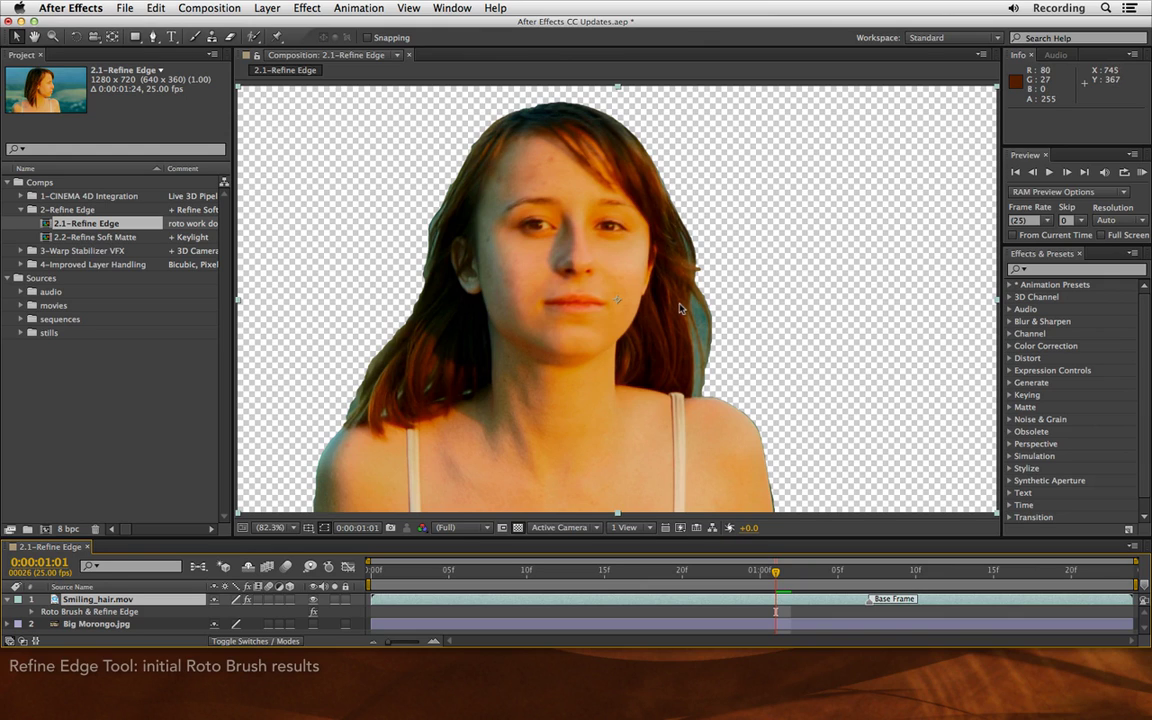
left_click(120, 600)
Enable Use Motion Blur and Decontaminate Edge Colors, then step through frames 11 to 15
key("F3")
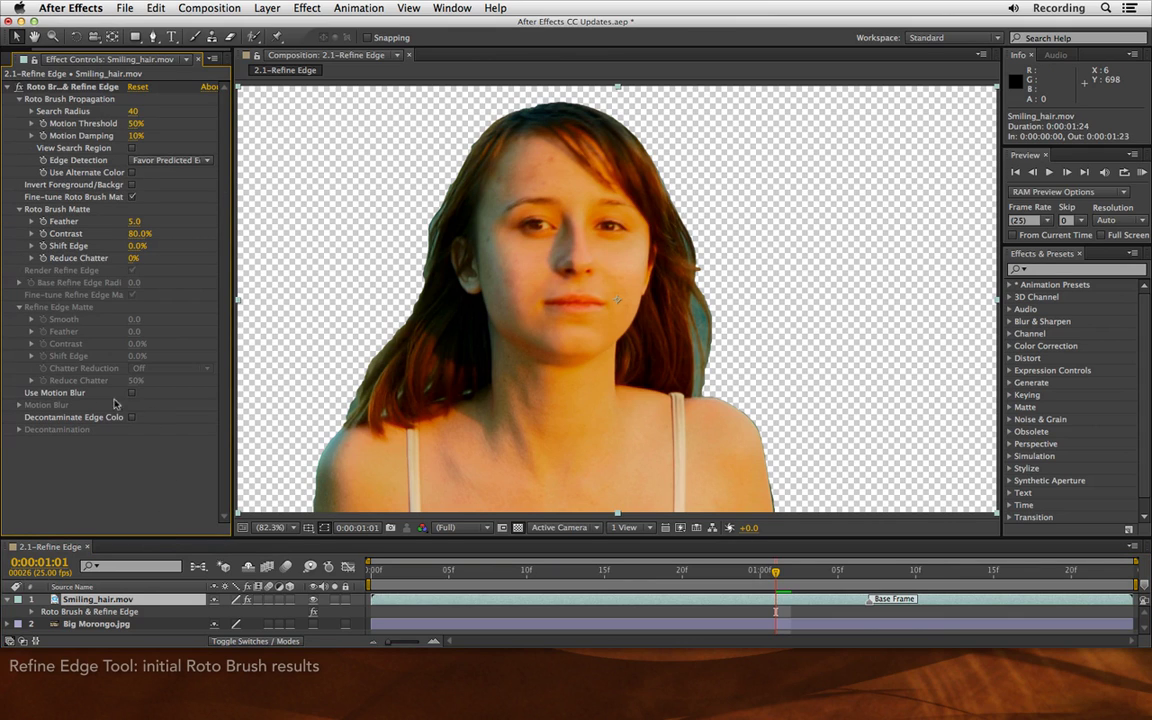
left_click(132, 394)
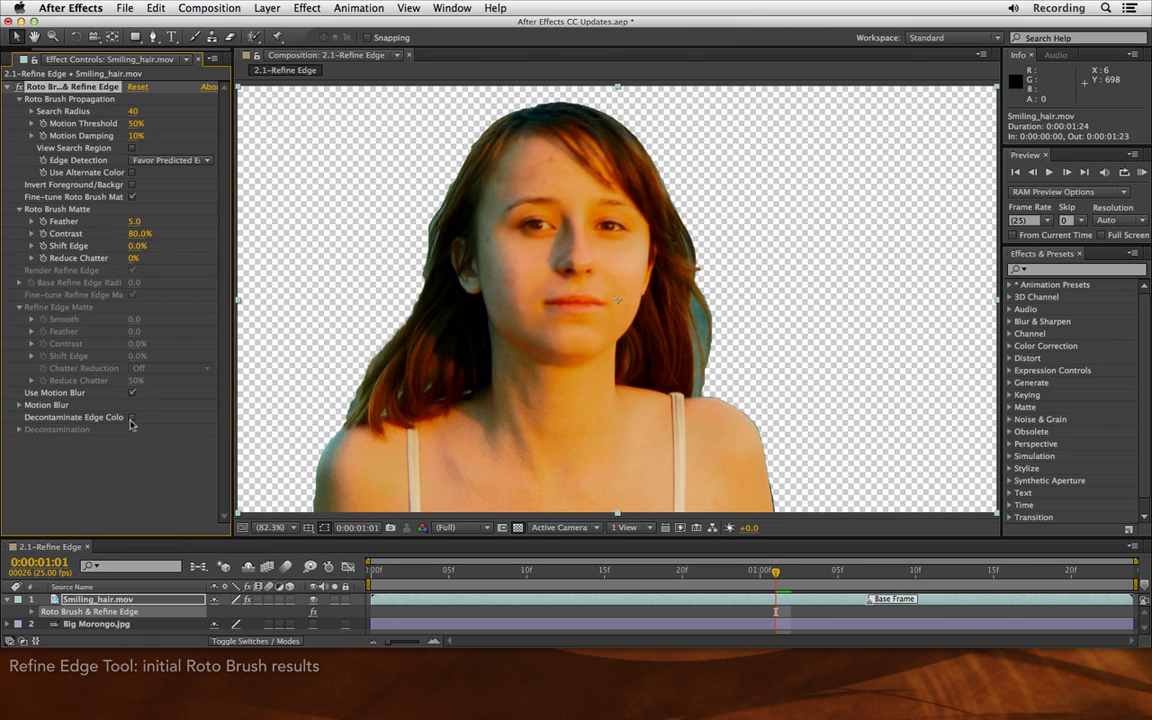
left_click(131, 419)
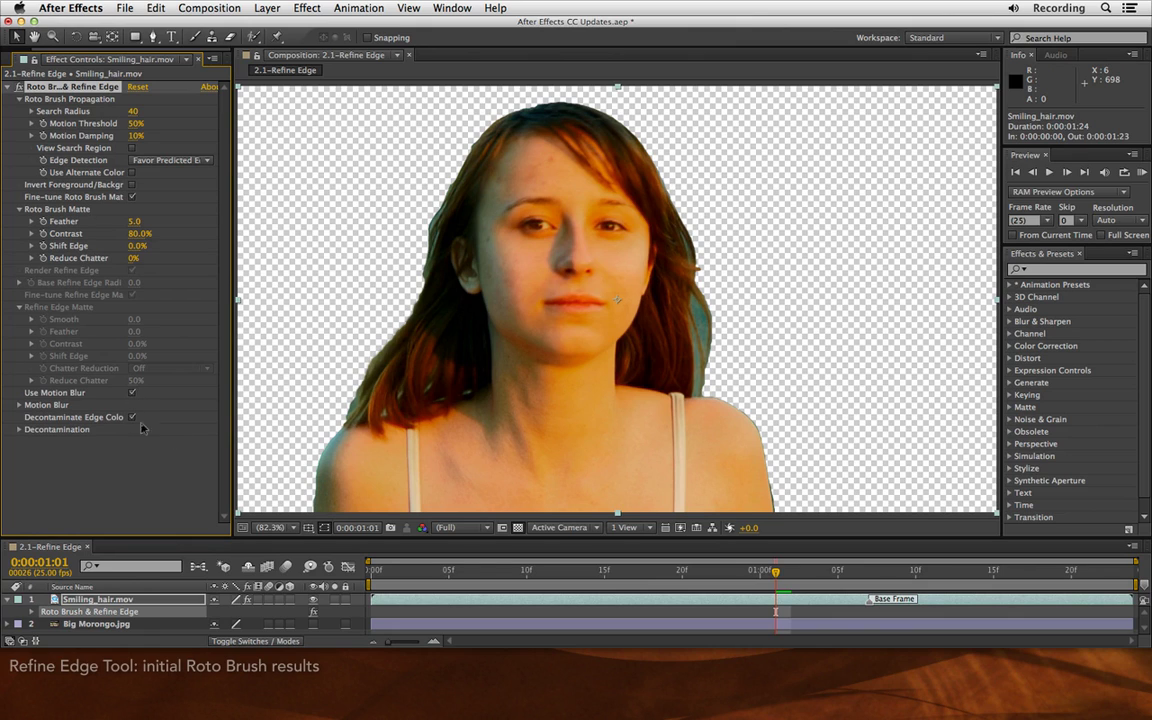
left_click(537, 572)
key("Page_Down")
key("Page_Down")
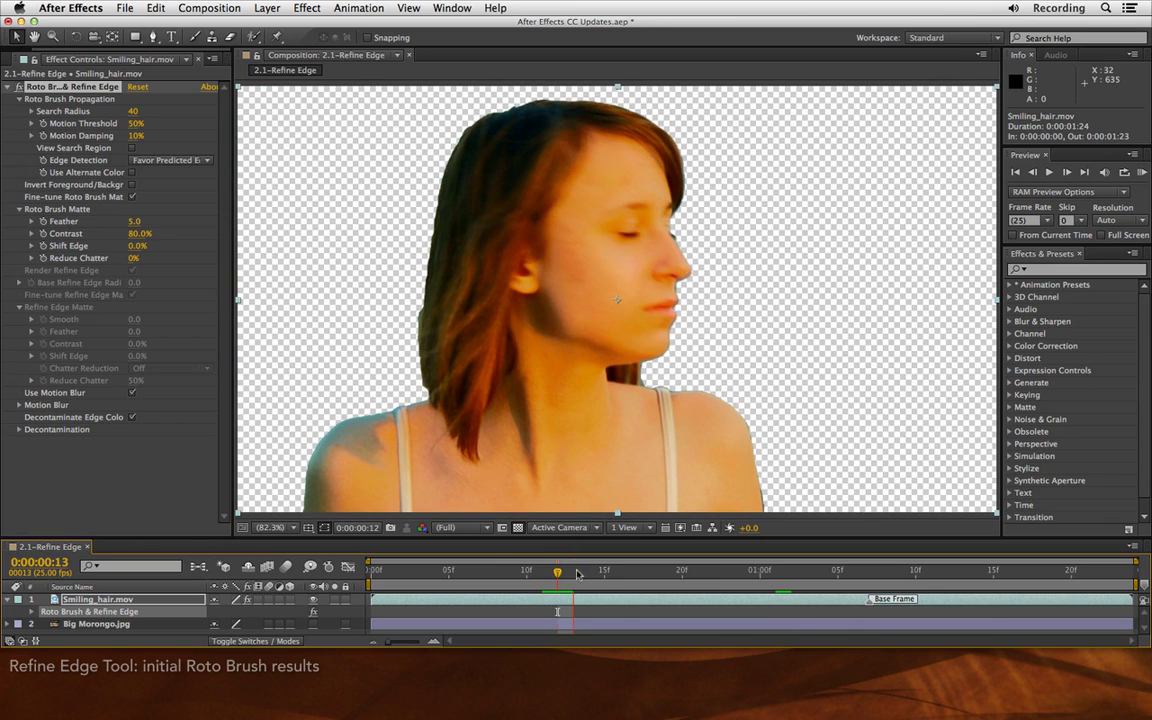
left_click(606, 576)
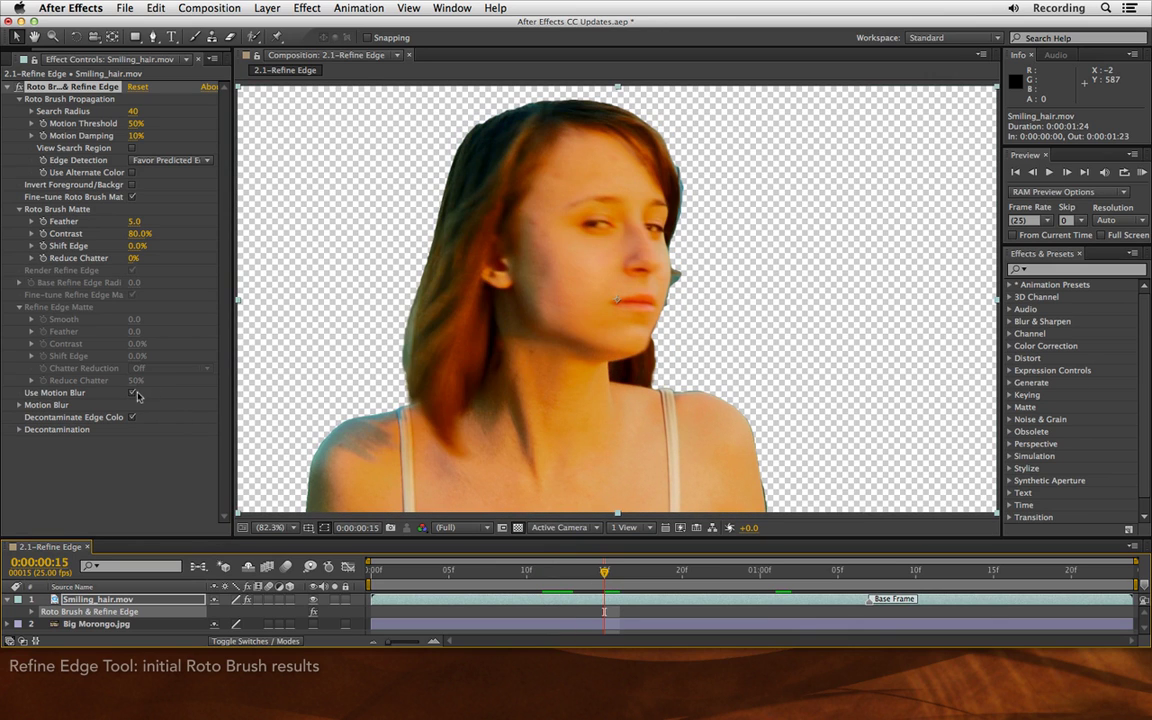
Compare the matte with and without motion blur at frame 15, then switch both options off
left_click(133, 394)
left_click(133, 393)
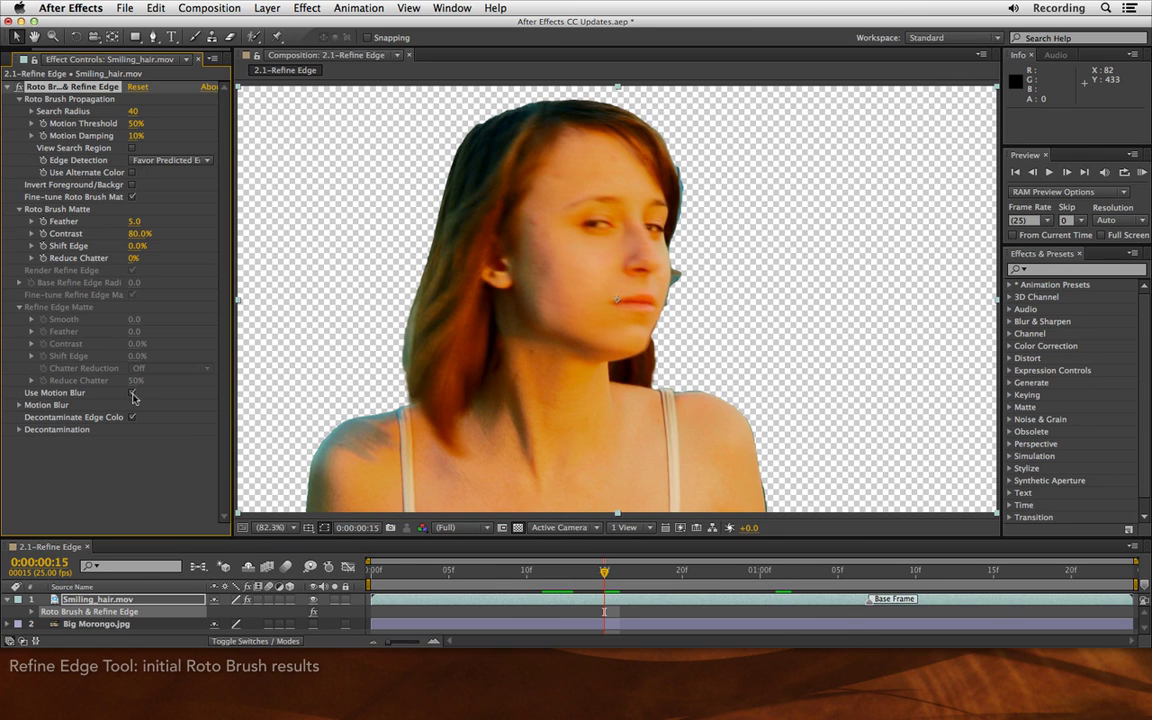
left_click(133, 394)
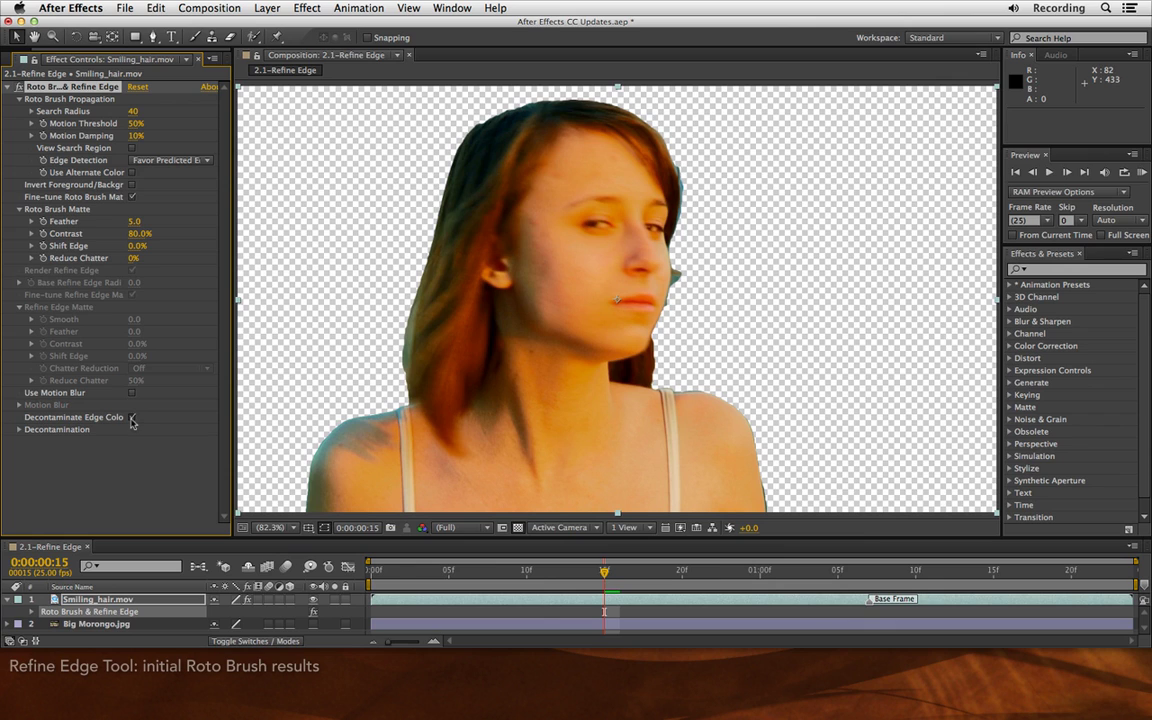
left_click(132, 418)
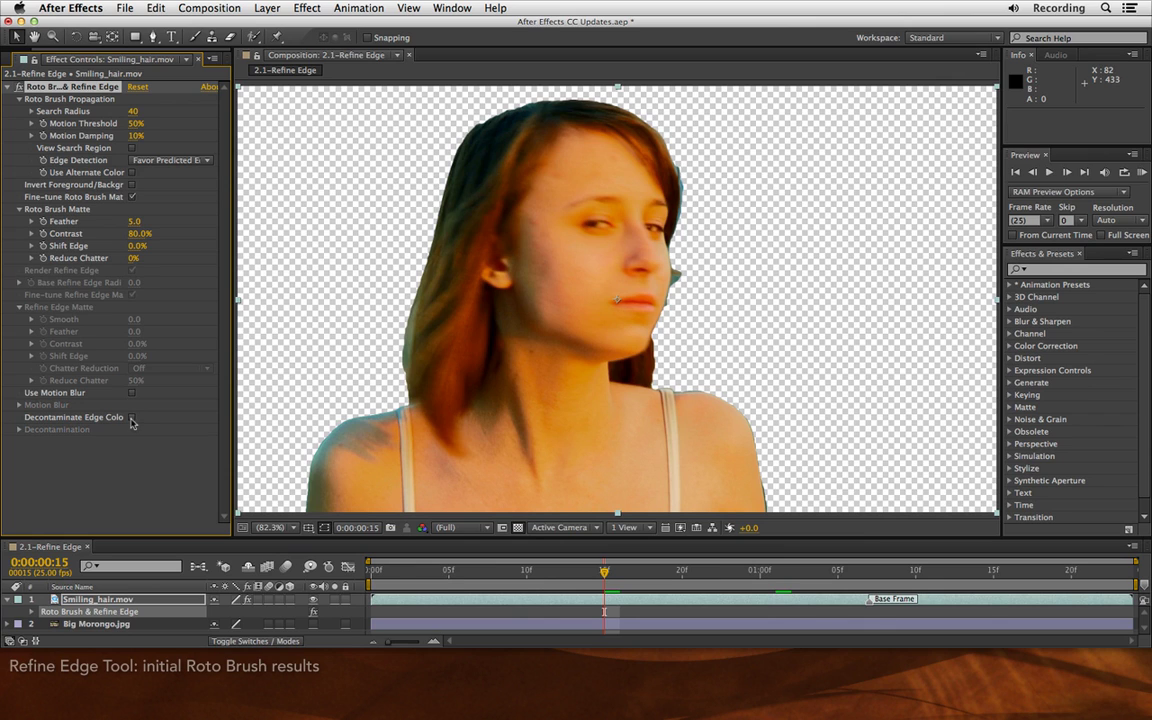
Open Smiling_hair.mov in the Layer panel at 0:00:01:07 and scrub through the head turn
double_click(112, 600)
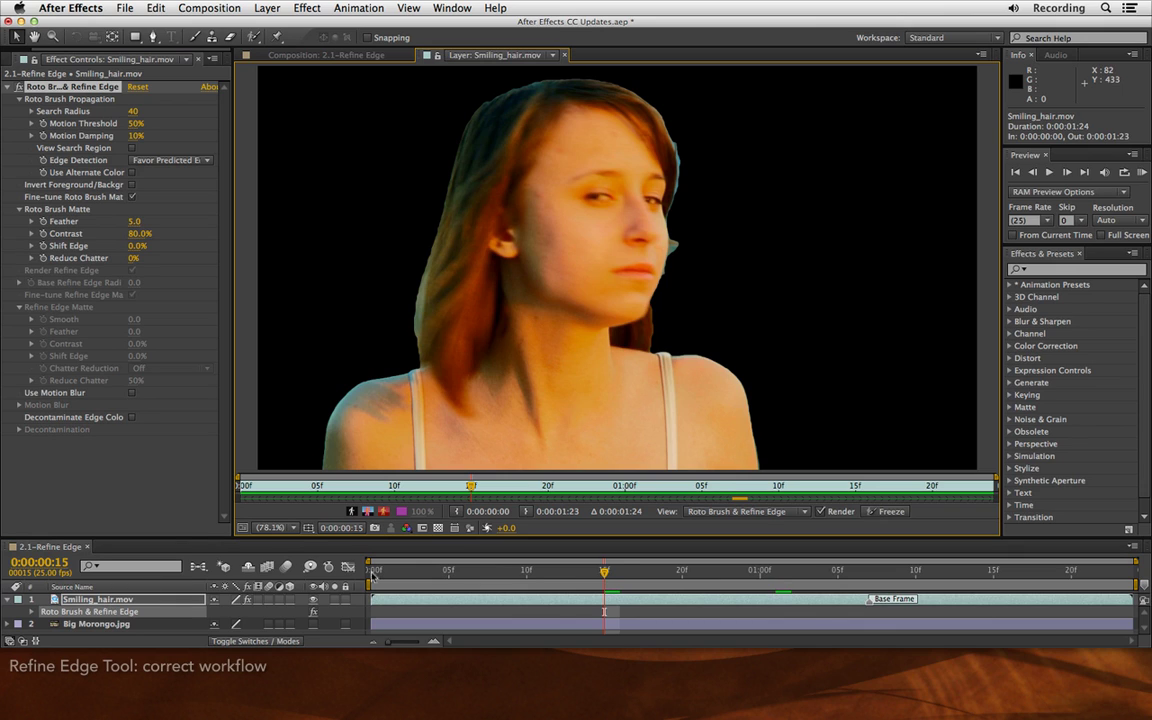
left_click(732, 488)
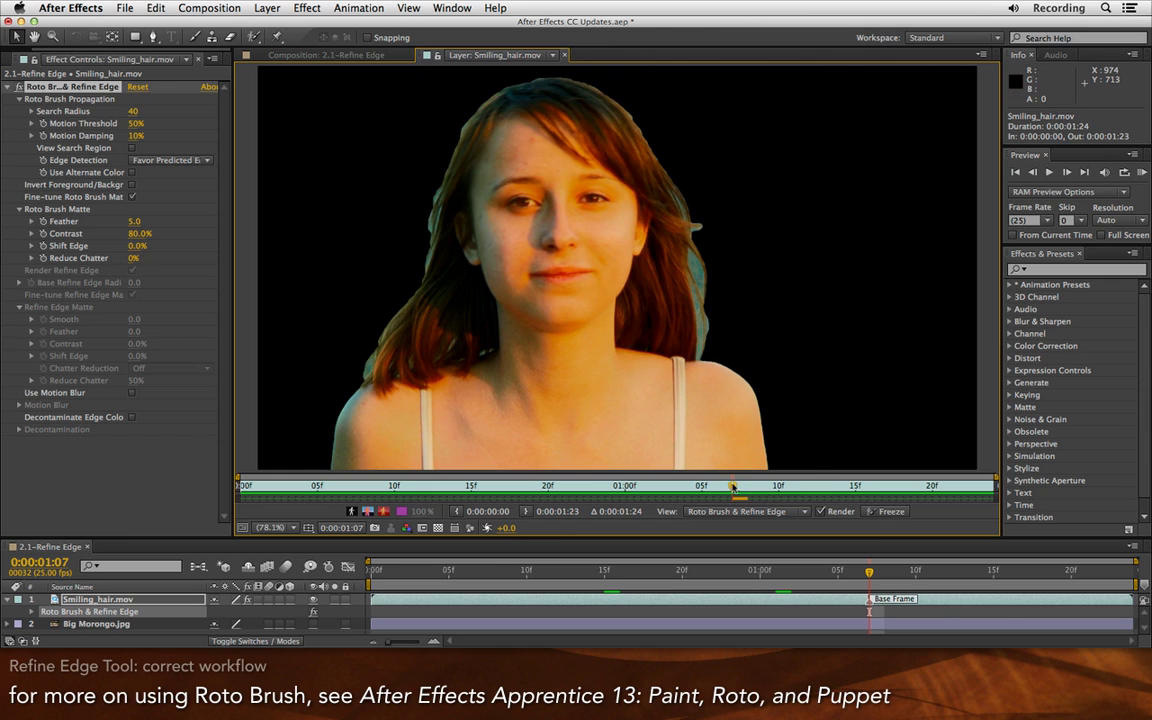
mouse_move(732, 487)
left_mouse_down()
mouse_move(469, 474)
mouse_move(380, 486)
mouse_move(731, 485)
left_mouse_up()
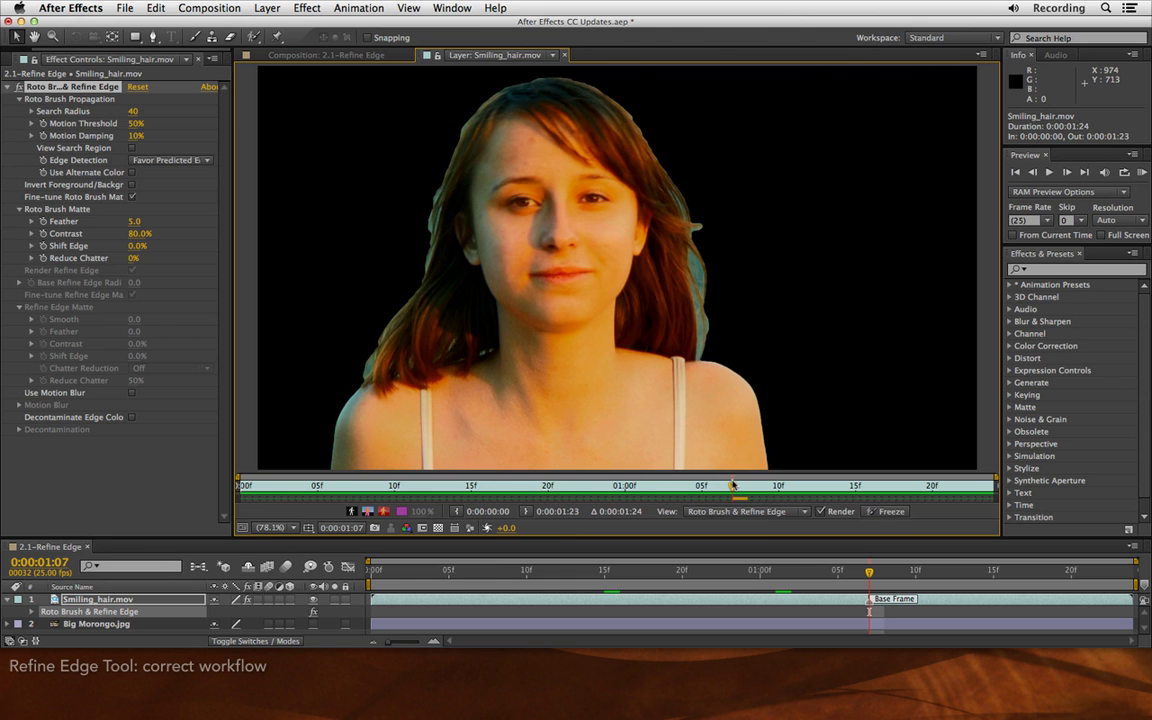
mouse_move(732, 486)
left_mouse_down()
mouse_move(470, 486)
mouse_move(735, 495)
left_mouse_up()
Collapse Roto Brush Propagation and pick the Refine Edge Tool from the Roto Brush flyout
left_click(19, 100)
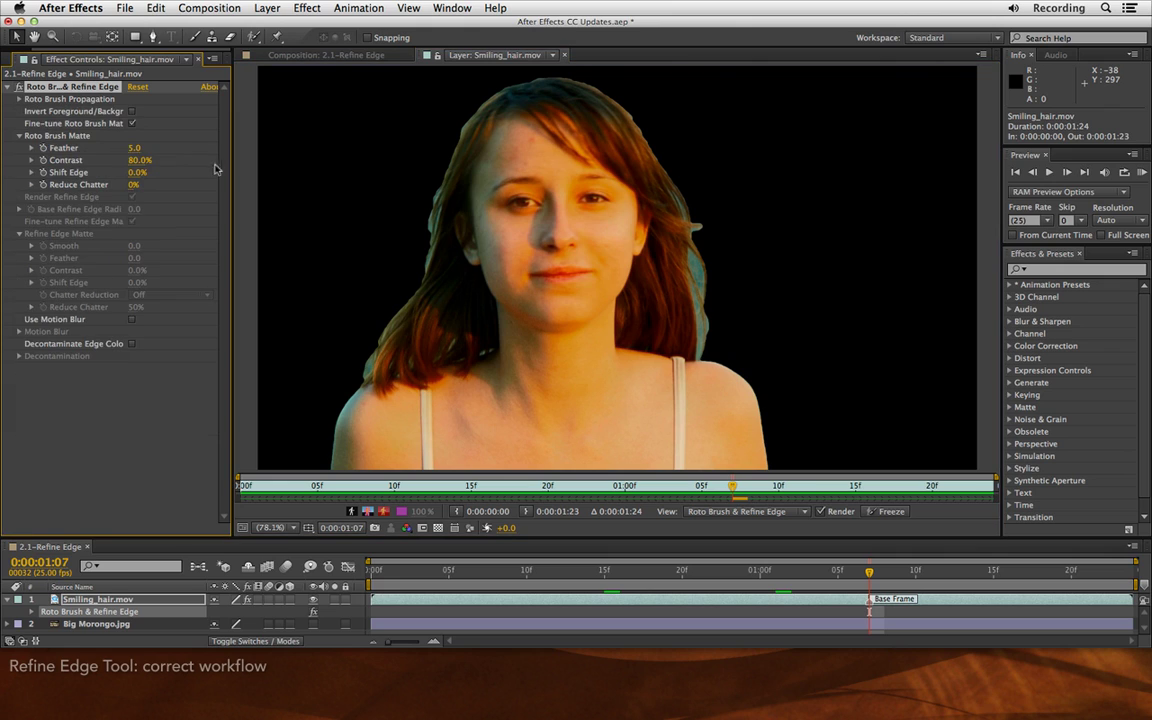
left_click(254, 38)
left_click(255, 38)
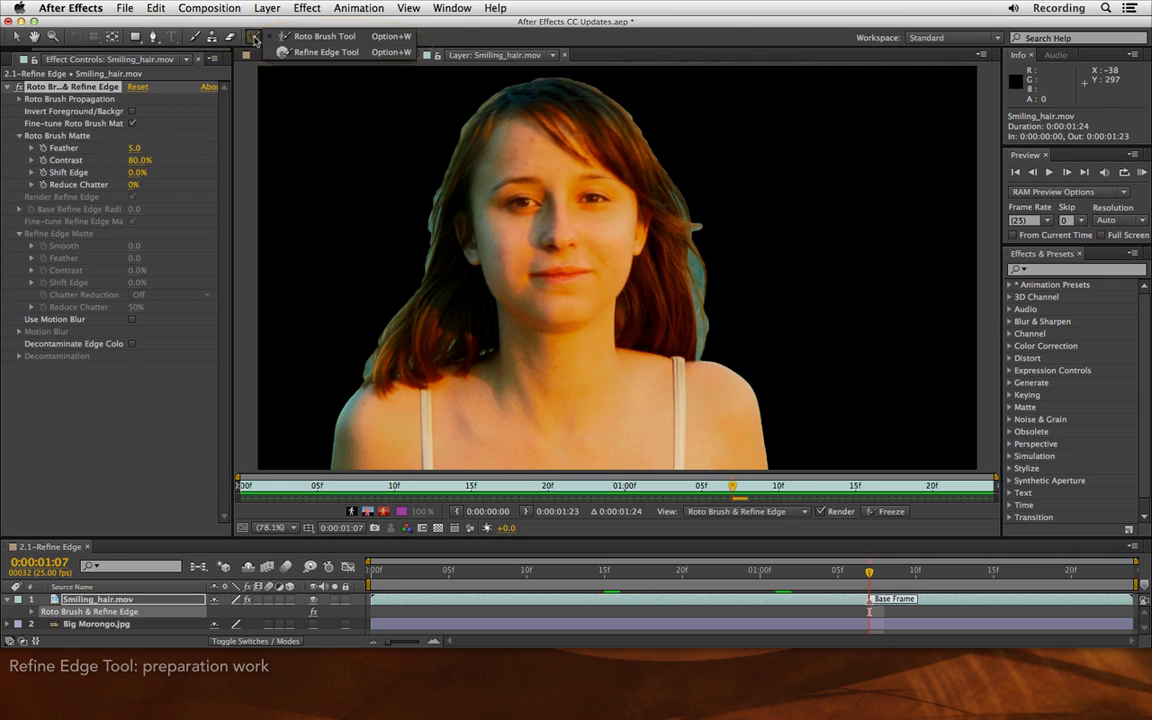
left_click(318, 53)
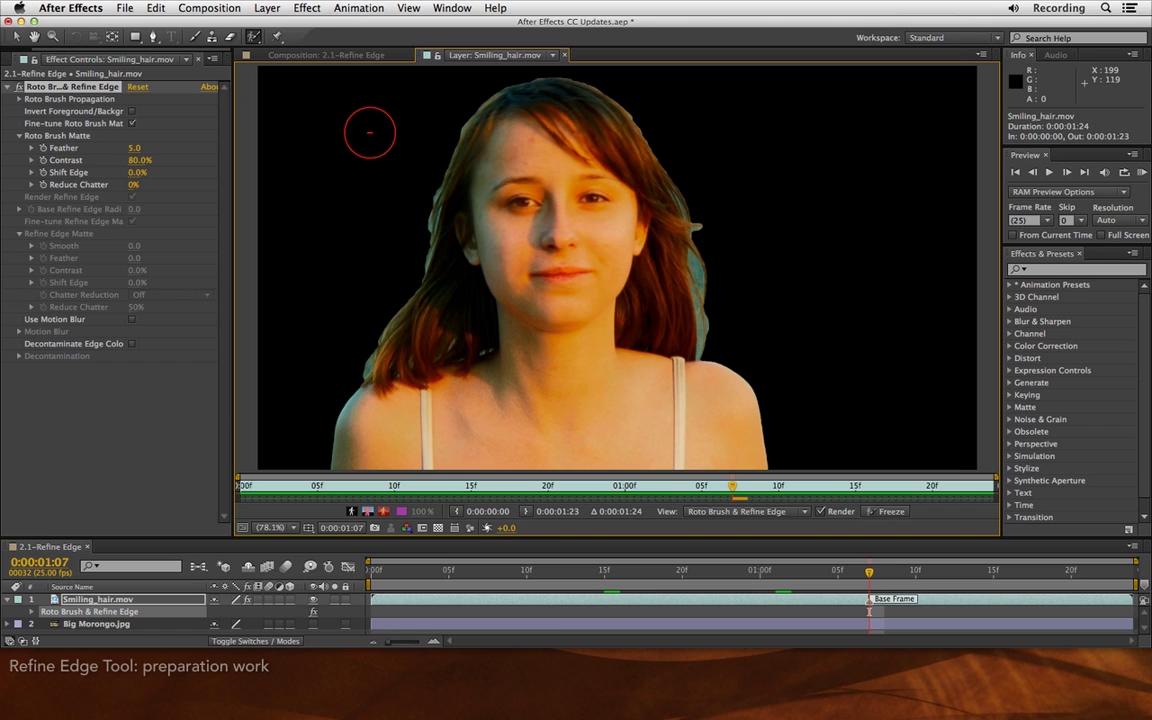
left_click(255, 38)
left_click(310, 52)
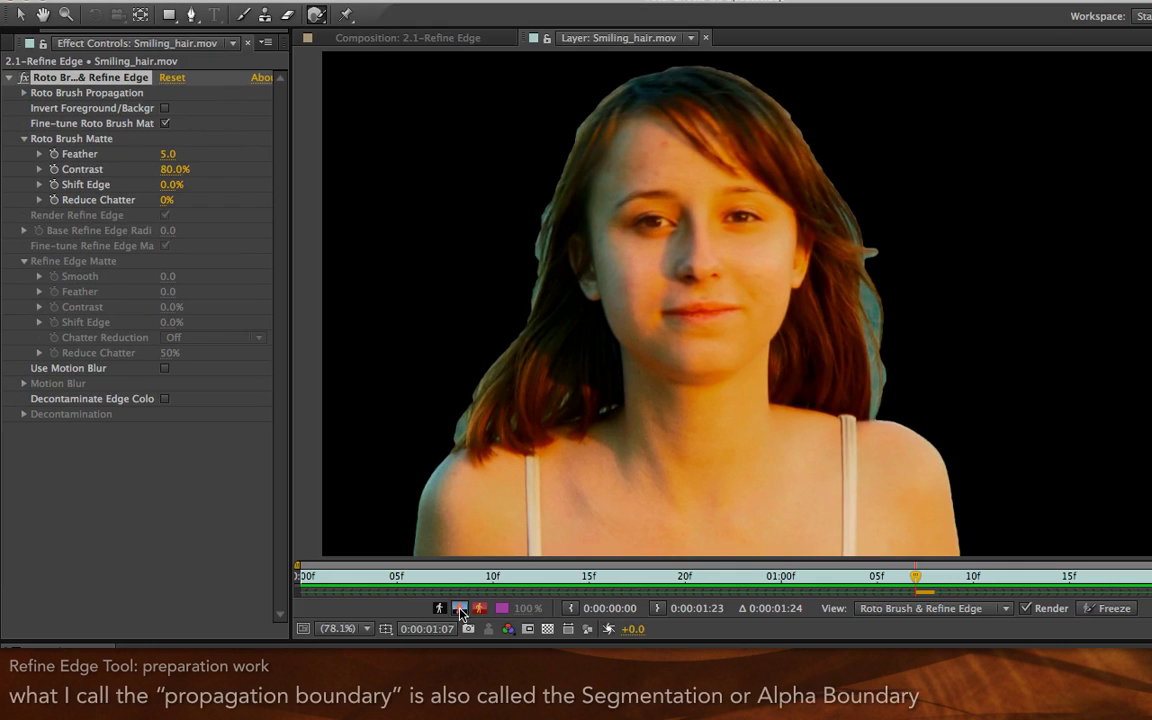
Turn on the alpha boundary outline in the Layer panel
left_click(367, 511)
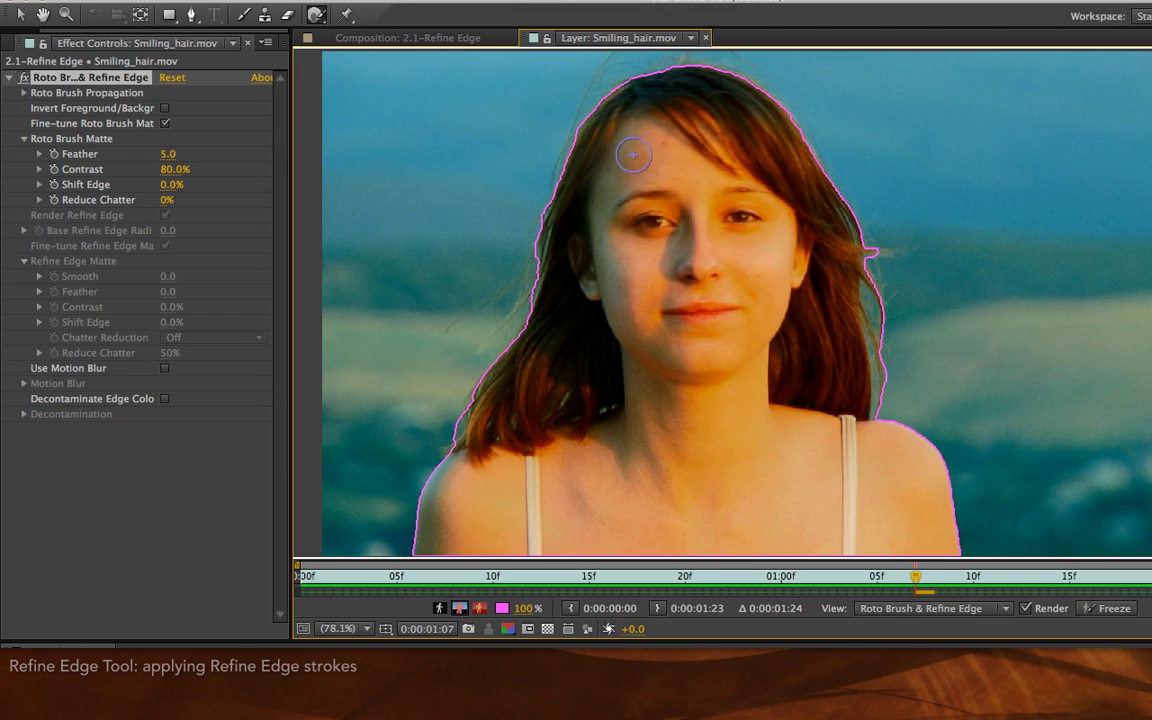
Undo a stray forehead stroke, then paint Refine Edge along the top and left hair edge
left_click_drag(635, 155, 642, 250)
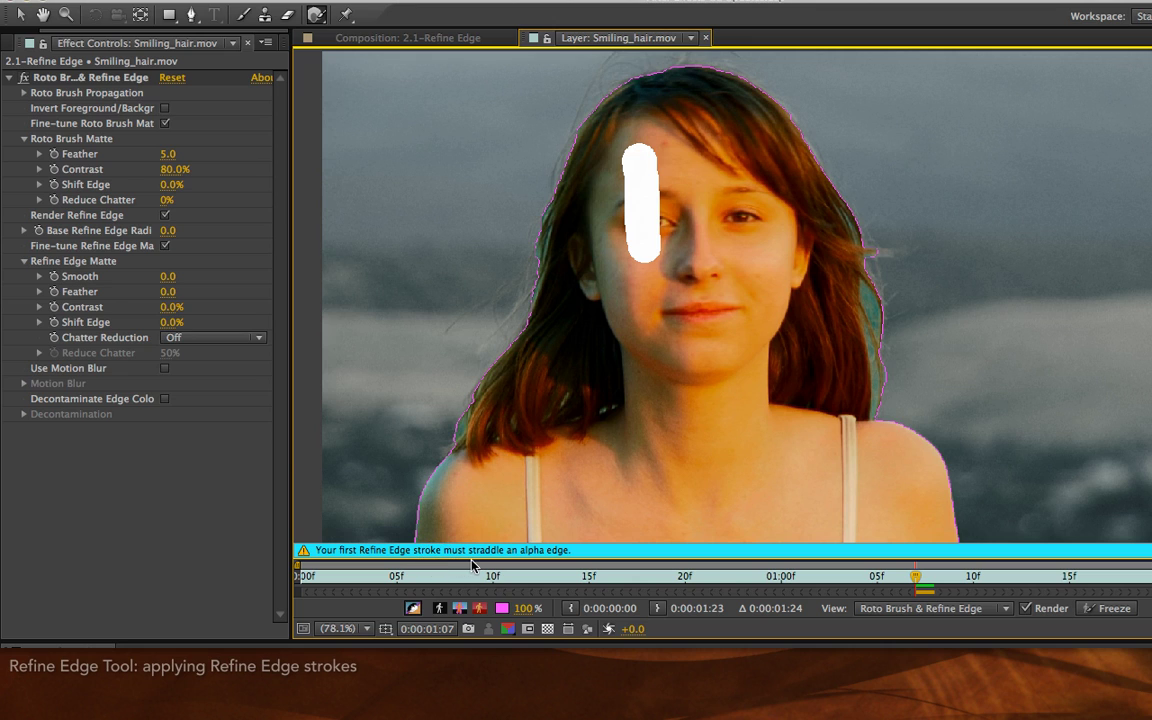
key("ctrl+z")
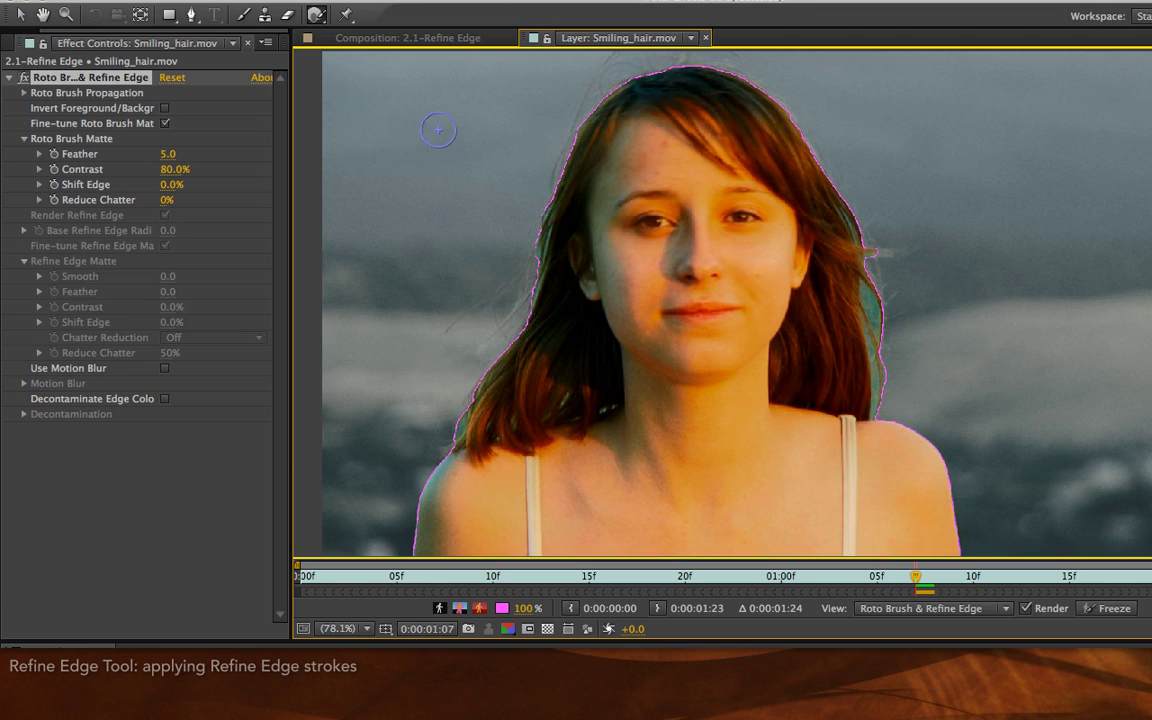
mouse_move(694, 62)
left_mouse_down()
mouse_move(611, 77)
mouse_move(589, 95)
mouse_move(548, 200)
mouse_move(522, 336)
left_mouse_up()
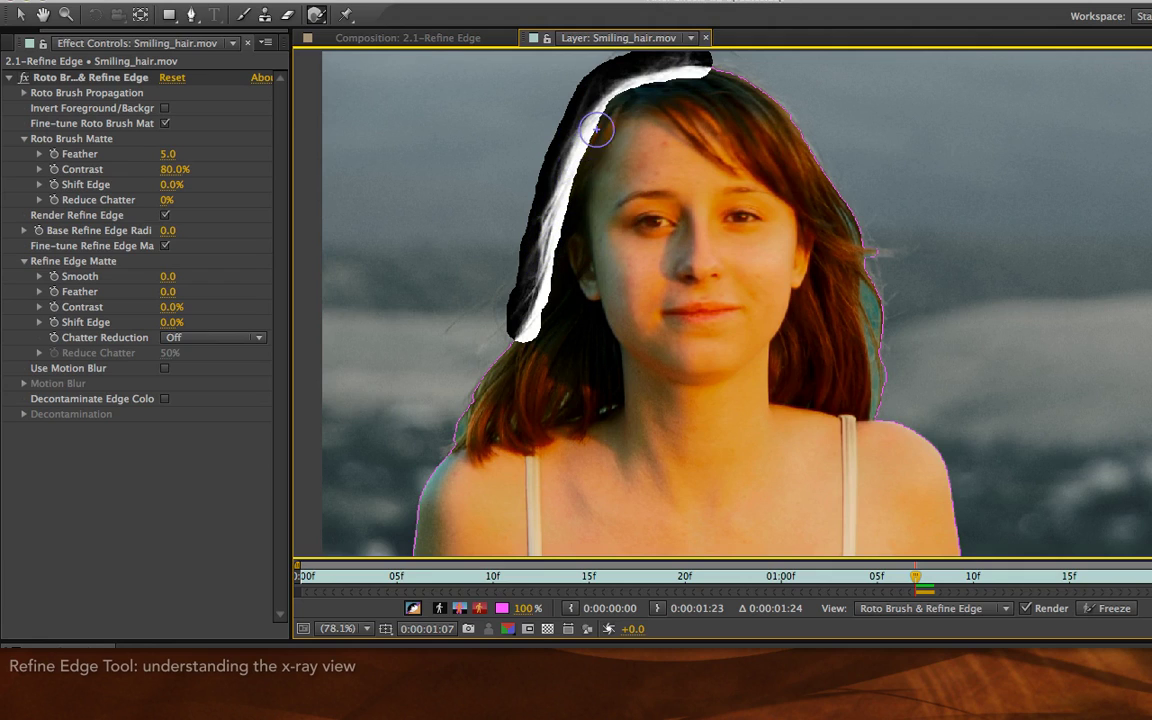
Extend Refine Edge strokes down the left hair to the shoulder, erasing refinement over the shoulder
left_click_drag(608, 120, 680, 68)
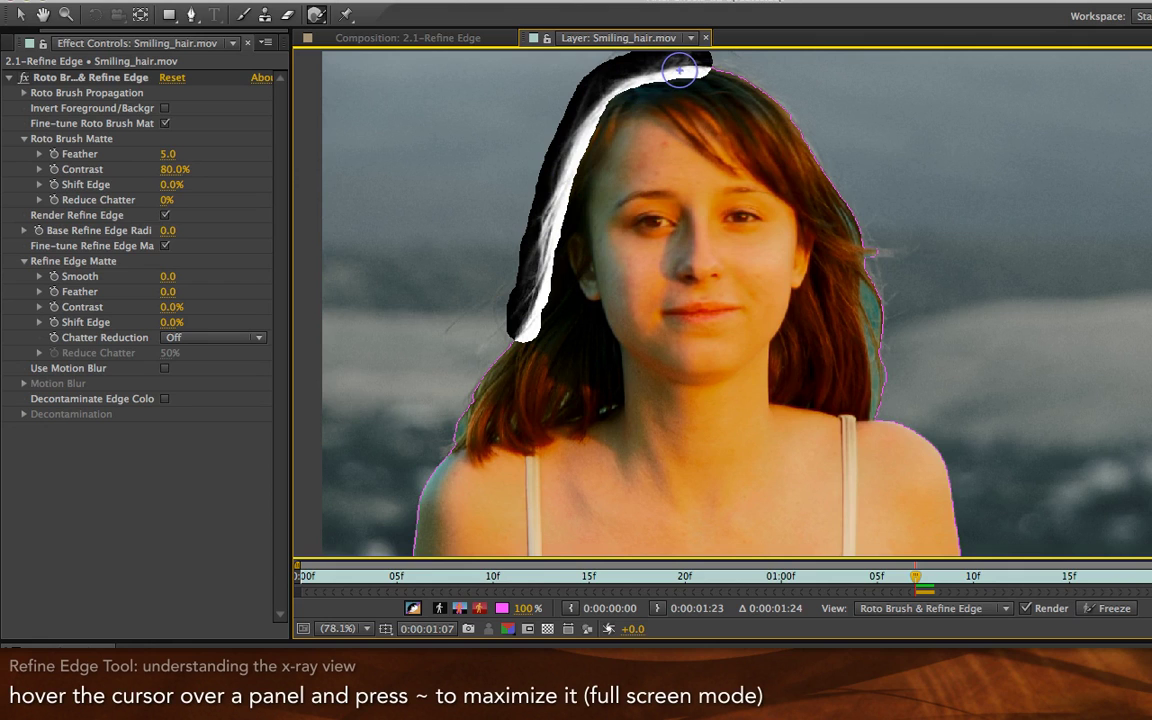
key("grave")
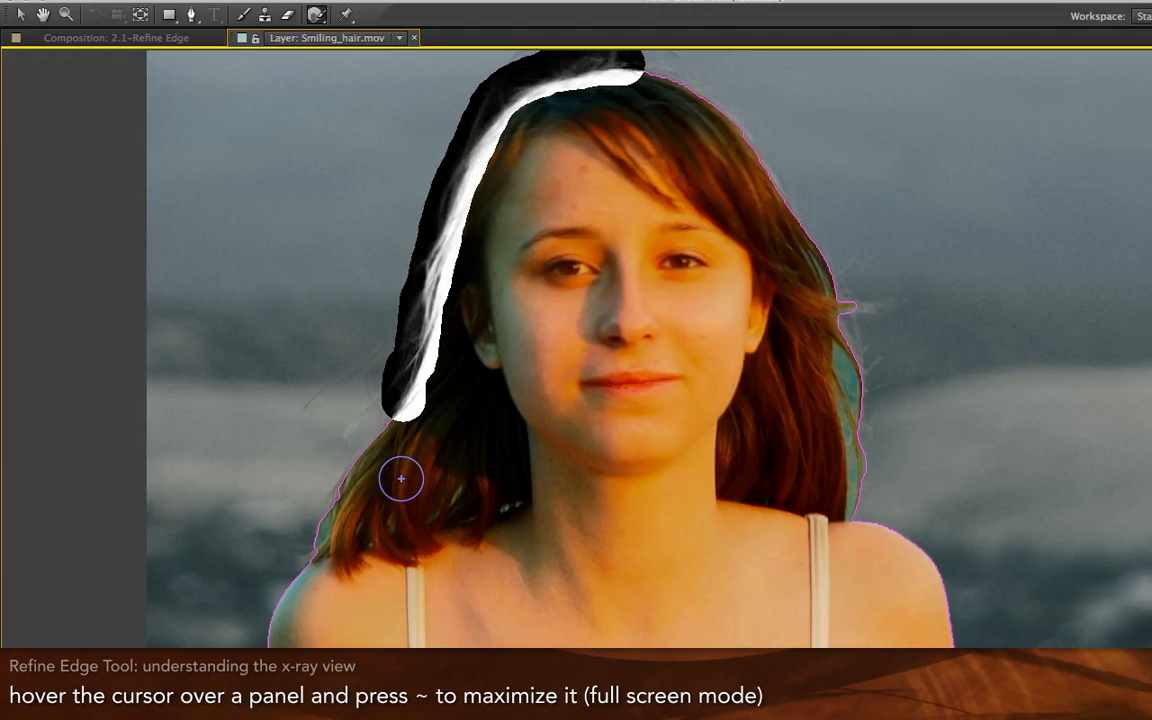
left_click_drag(509, 85, 534, 45)
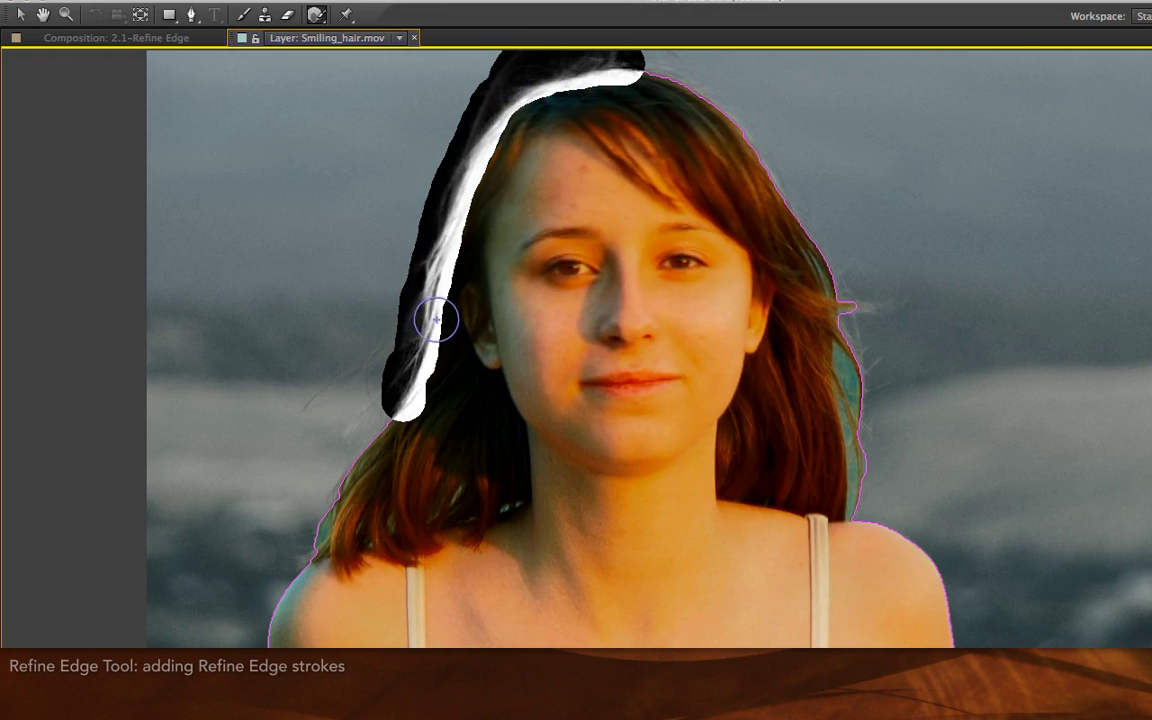
mouse_move(410, 390)
left_mouse_down()
mouse_move(334, 471)
mouse_move(319, 522)
mouse_move(288, 553)
left_mouse_up()
left_click_drag(404, 334, 295, 414)
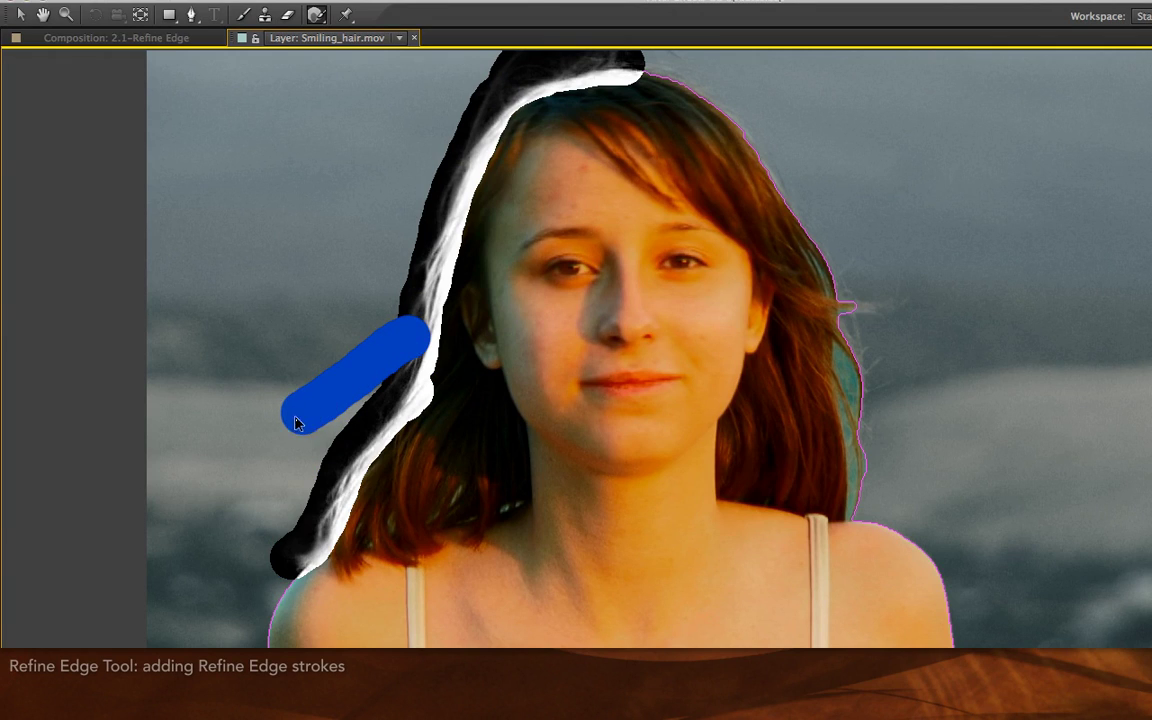
mouse_move(293, 553)
left_mouse_down()
mouse_move(514, 503)
mouse_move(485, 488)
mouse_move(345, 525)
left_mouse_up()
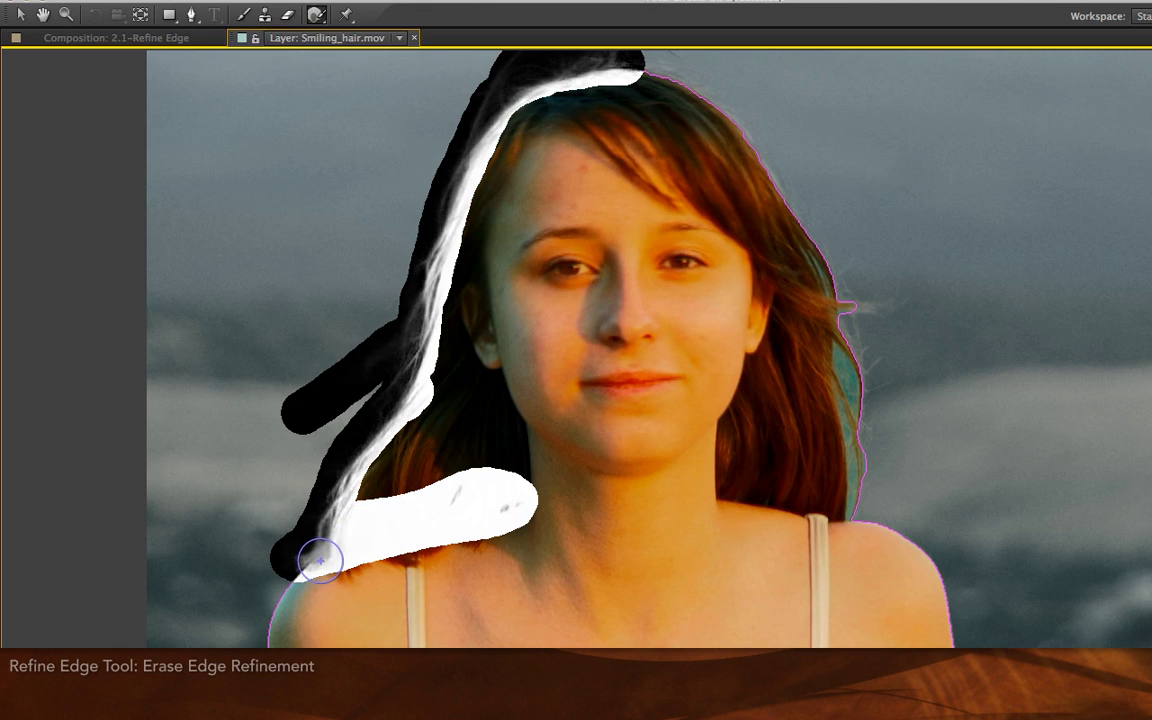
left_click_drag(316, 553, 381, 557)
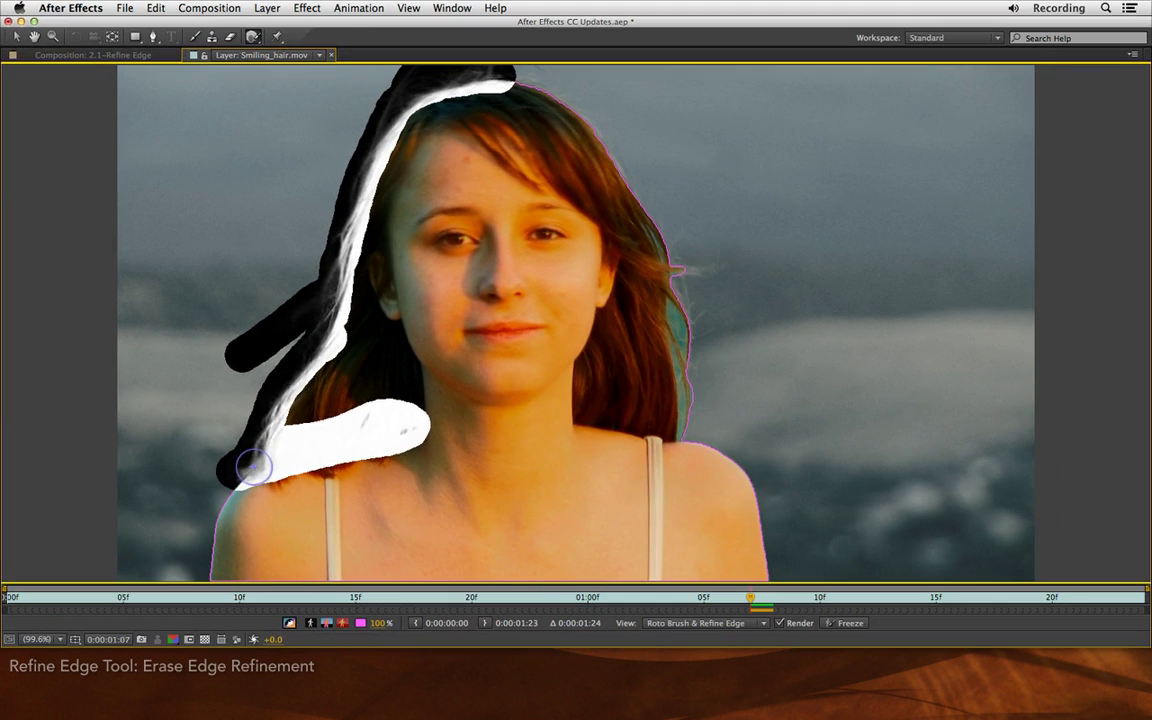
Toggle Render off and on repeatedly to compare raw footage with the refined matte
left_click(781, 623)
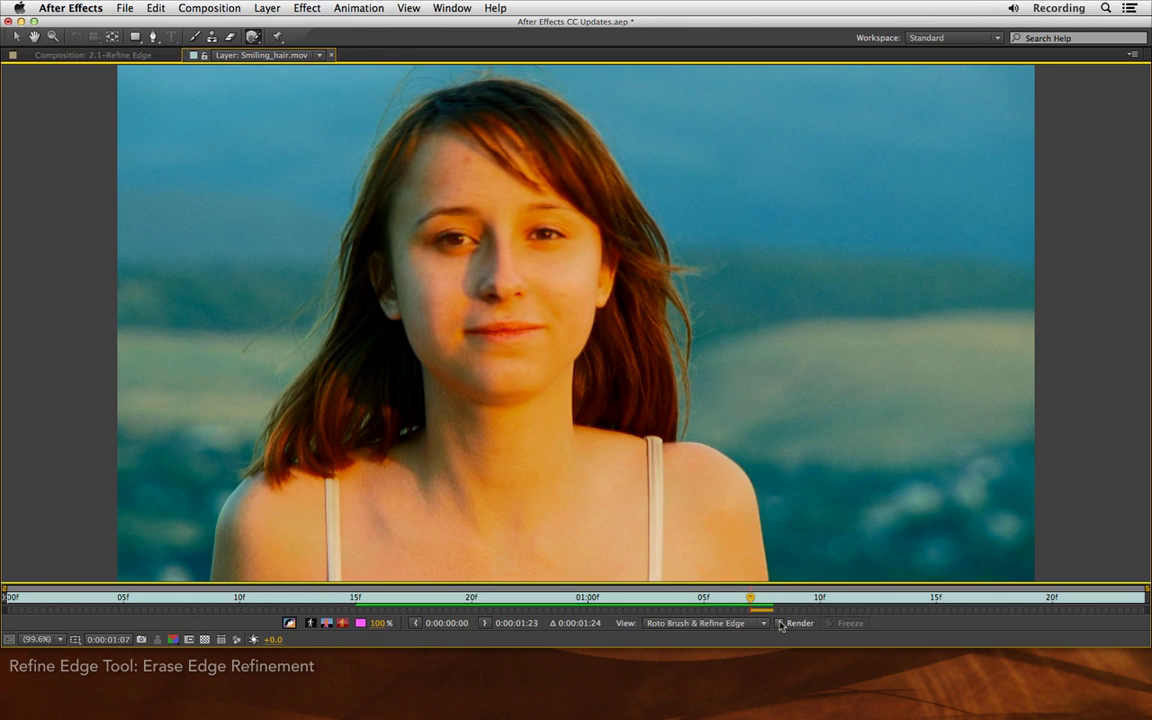
left_click(781, 623)
left_click(781, 623)
left_click(781, 623)
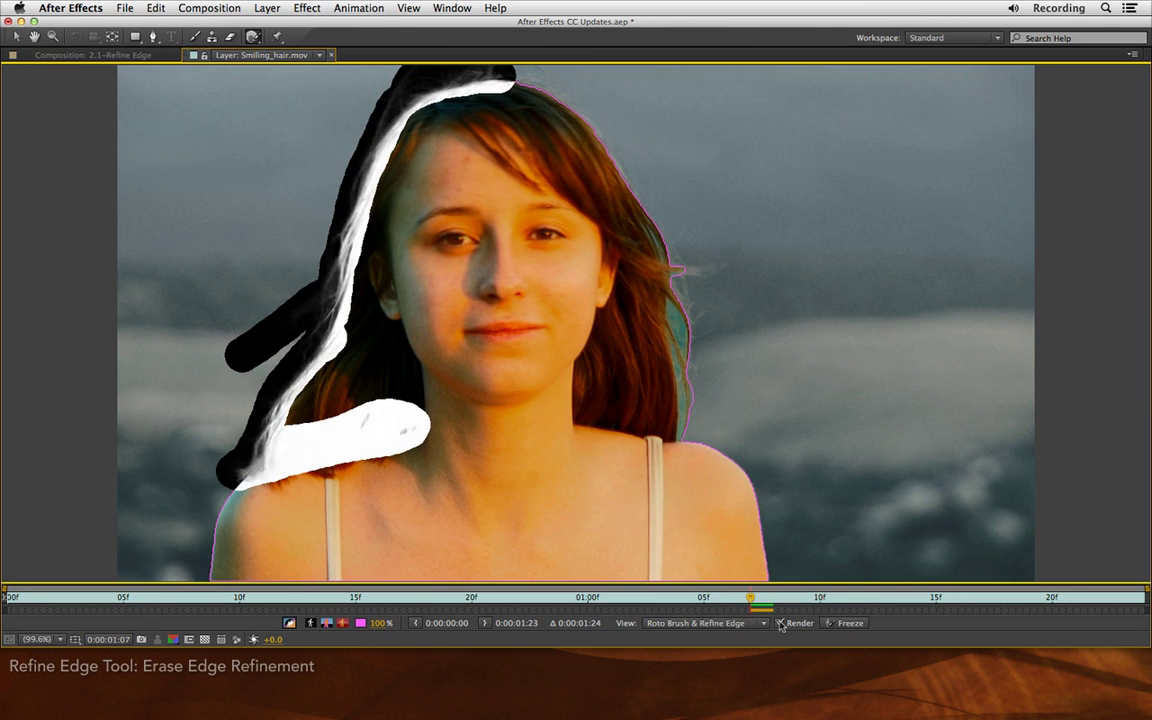
left_click(781, 623)
left_click(781, 623)
Touch up the Refine Edge along the left shoulder, then turn Render off
left_click(273, 478)
left_click_drag(273, 478, 265, 485)
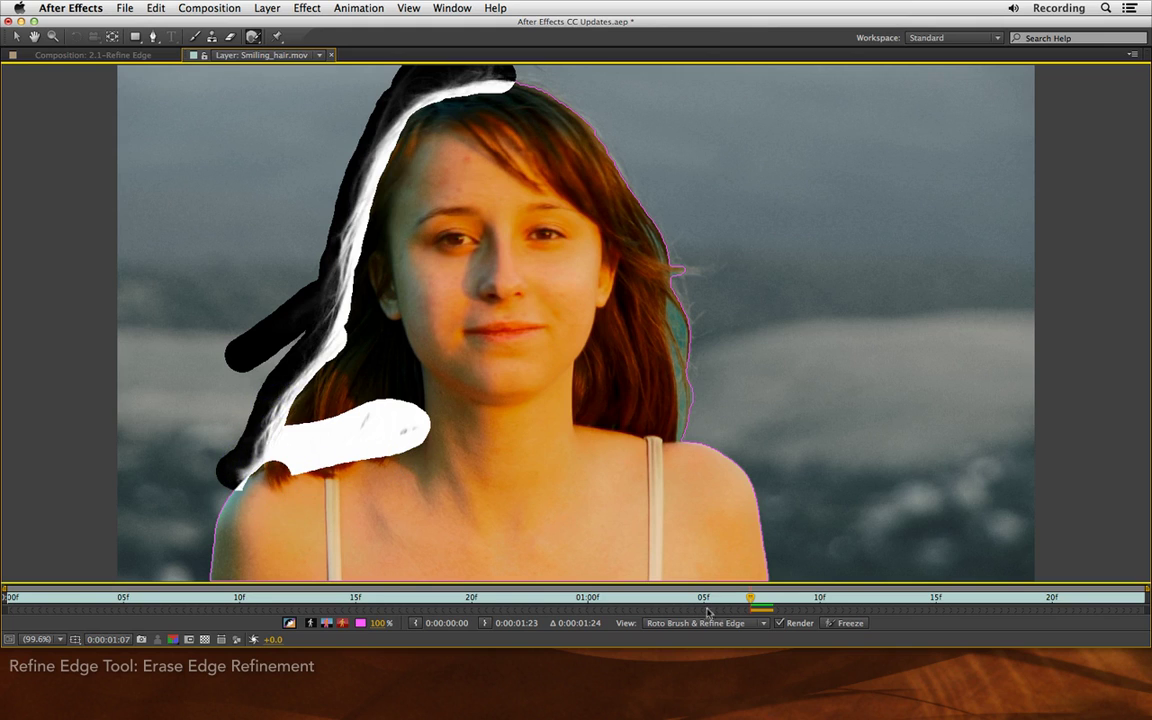
left_click(780, 623)
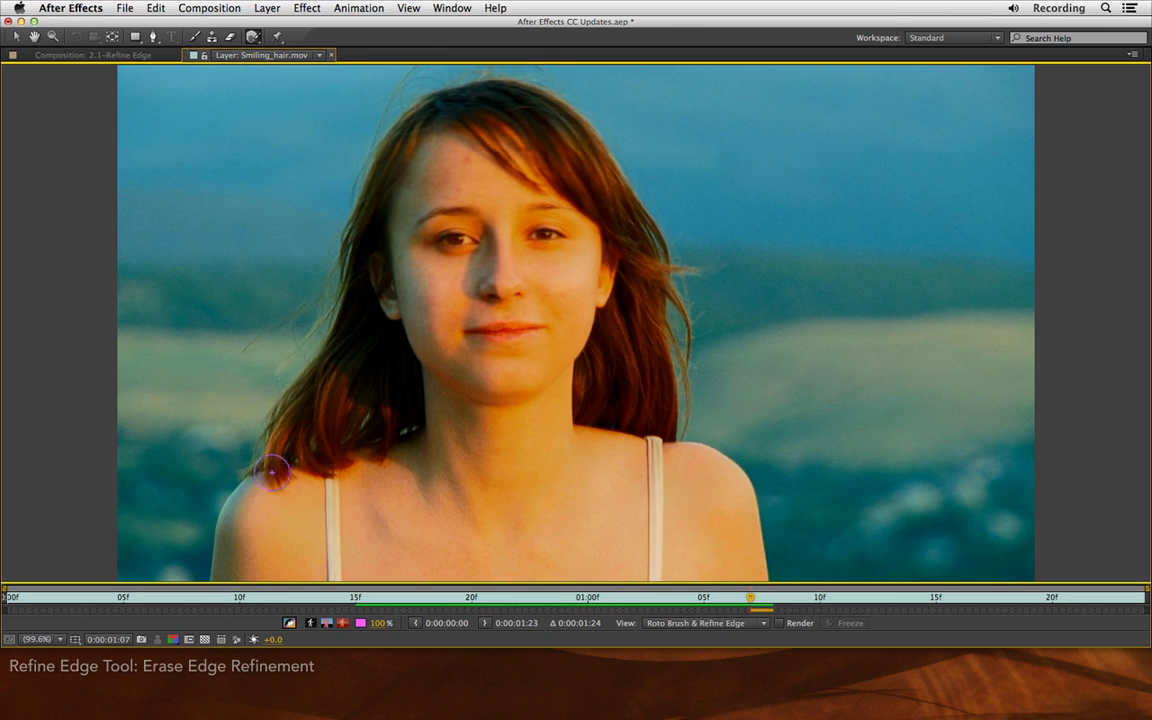
Turn Render back on and paint Refine Edge across the crown and down the right hair to the shoulder
left_click(778, 624)
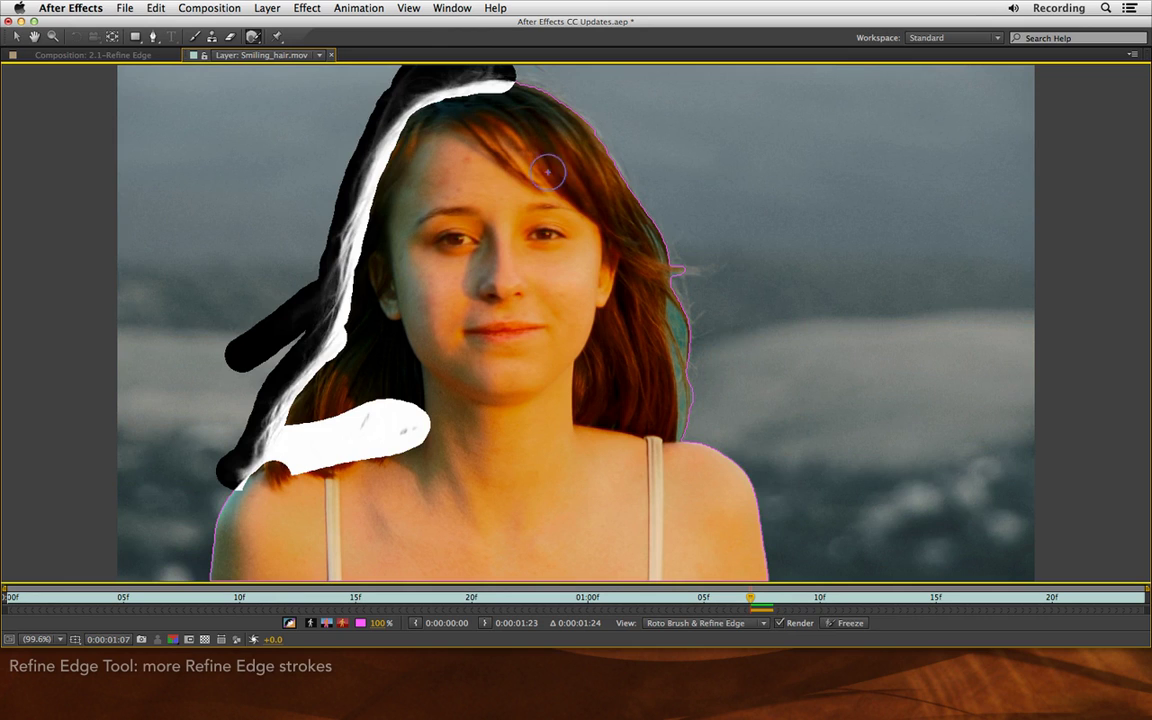
mouse_move(518, 70)
left_mouse_down()
mouse_move(607, 146)
mouse_move(671, 268)
mouse_move(714, 263)
left_mouse_up()
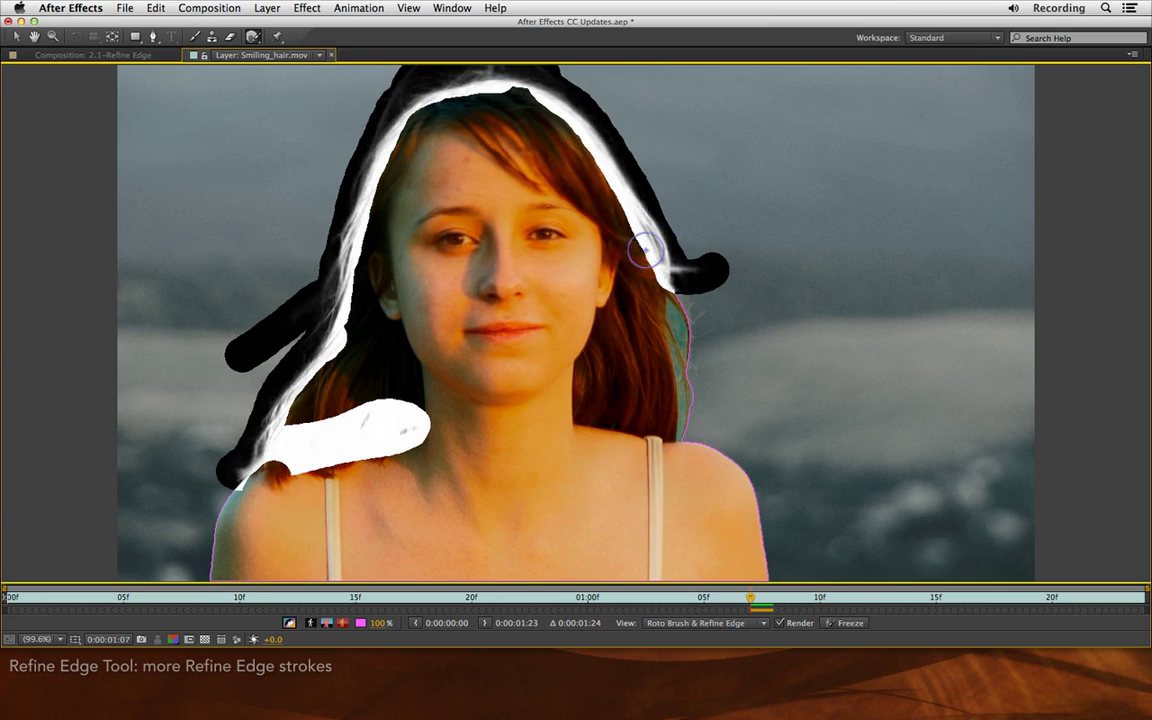
mouse_move(656, 268)
left_mouse_down()
mouse_move(684, 308)
mouse_move(683, 361)
mouse_move(666, 294)
left_mouse_up()
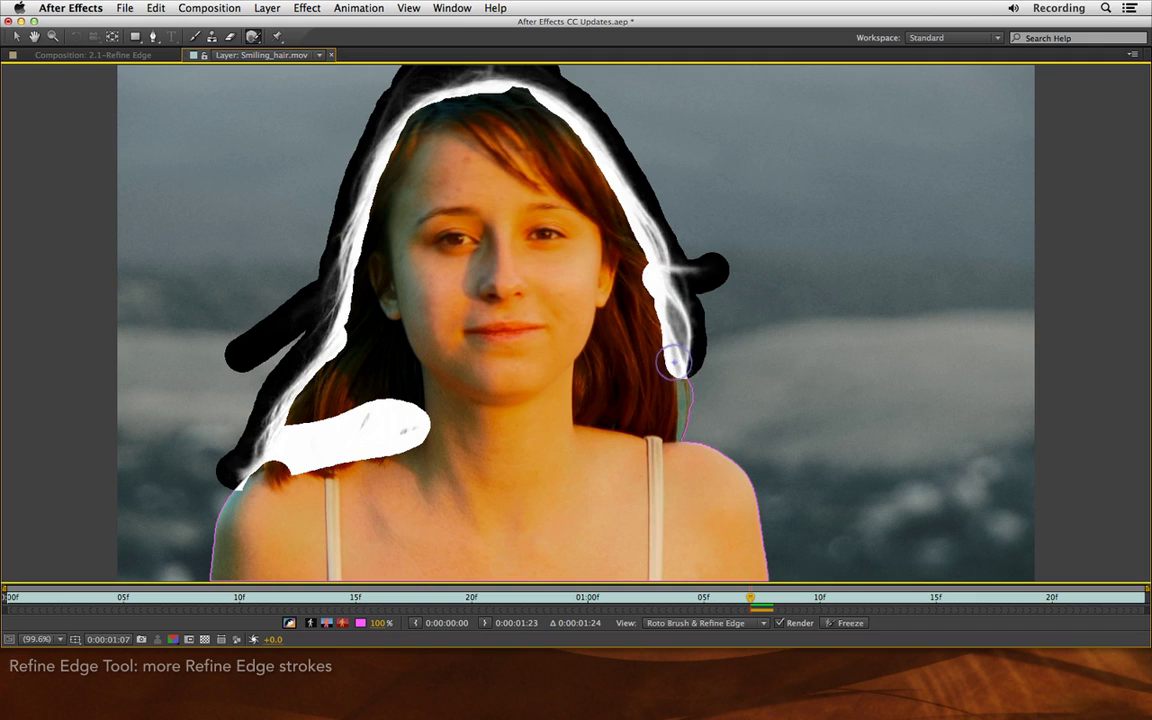
mouse_move(675, 362)
left_mouse_down()
mouse_move(676, 440)
mouse_move(730, 478)
left_mouse_up()
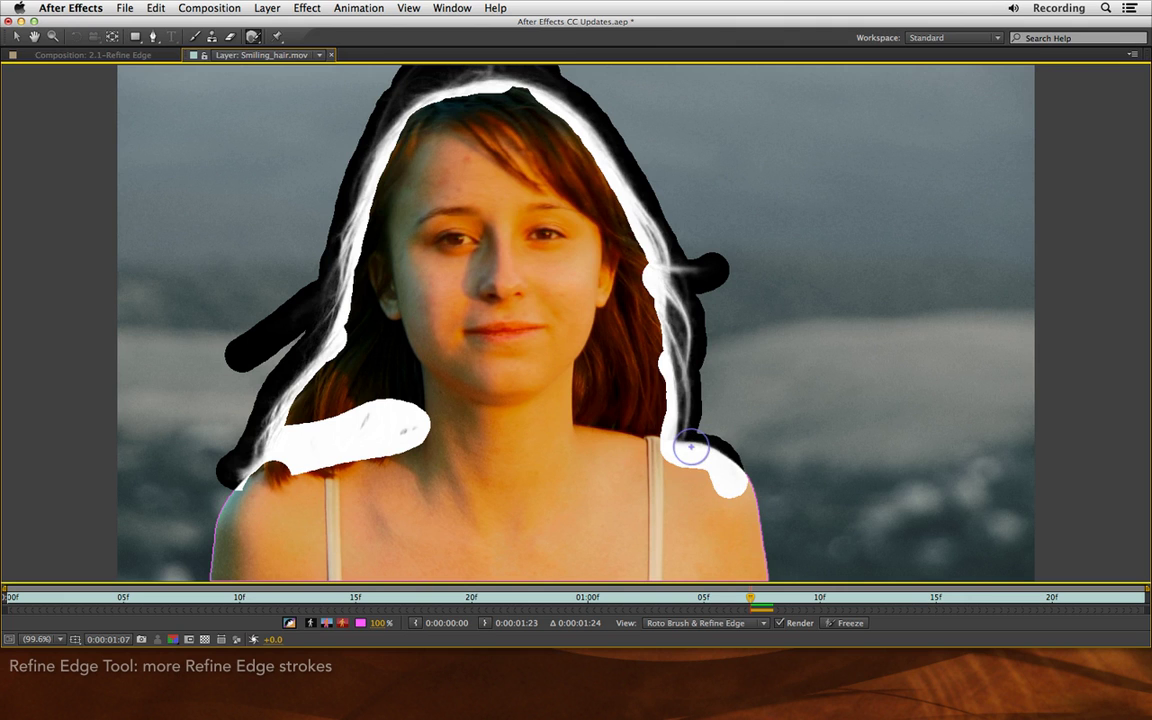
At 200% zoom, erase Refine Edge from the right shoulder and repaint the lower right hair edge
key("slash")
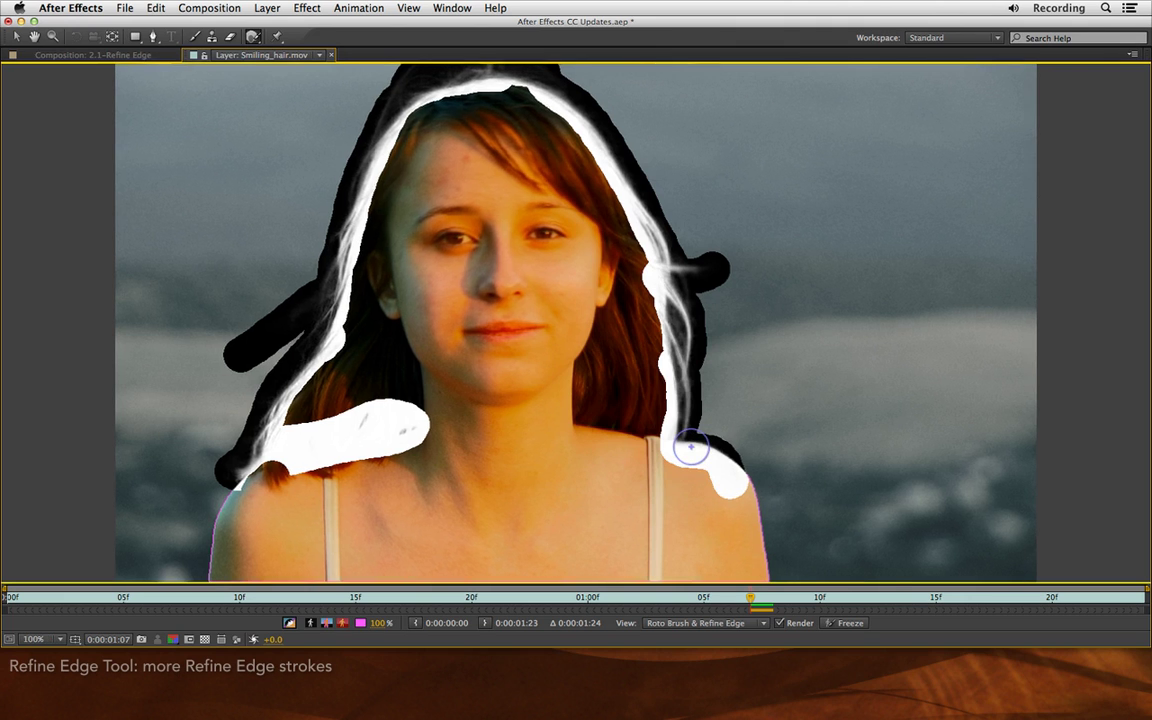
key("period")
left_click_drag(679, 422, 598, 239)
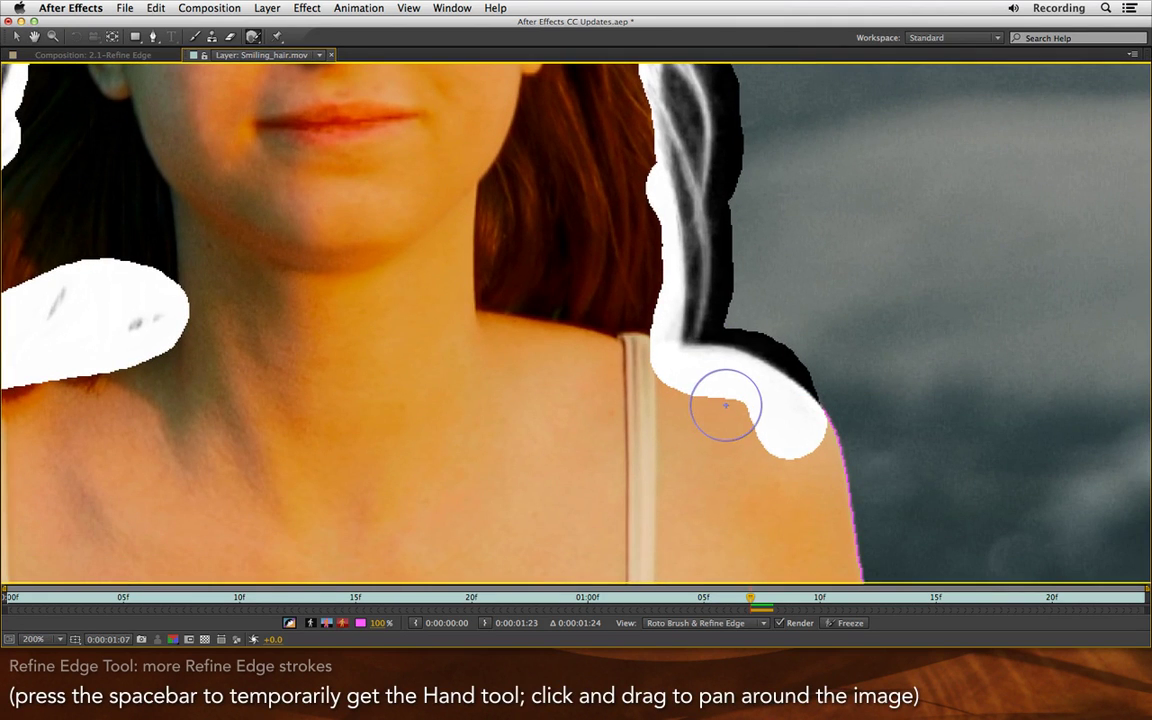
left_click_drag(725, 404, 733, 406)
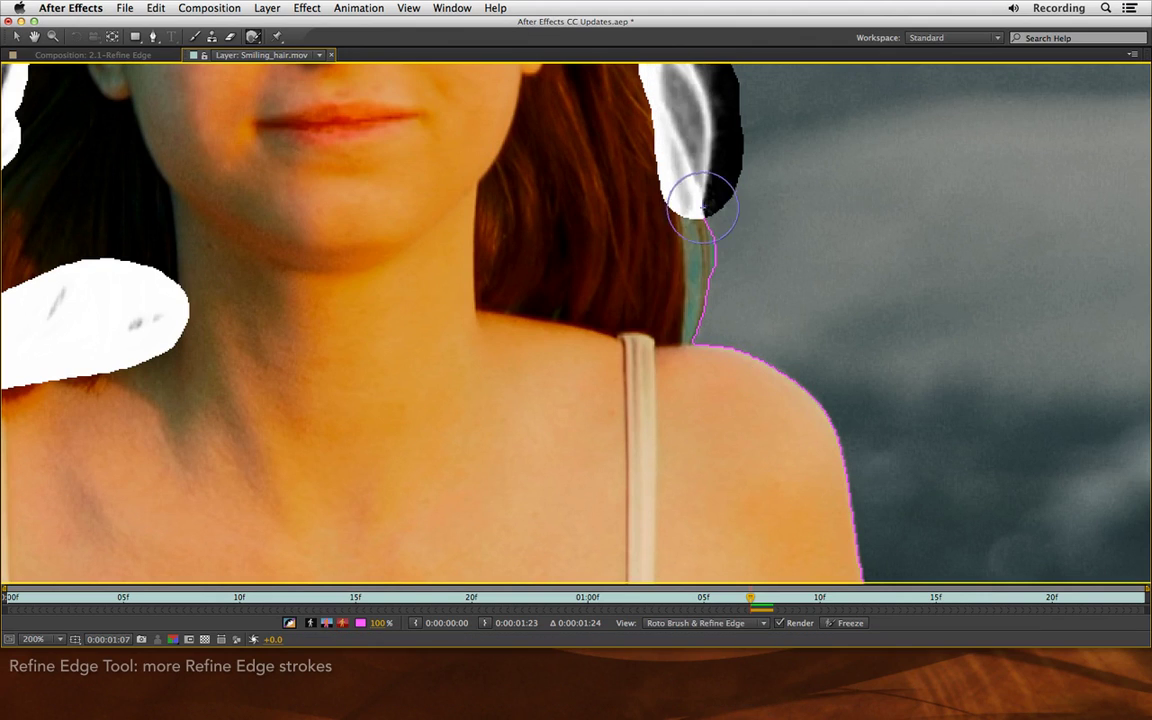
left_click_drag(694, 206, 687, 323)
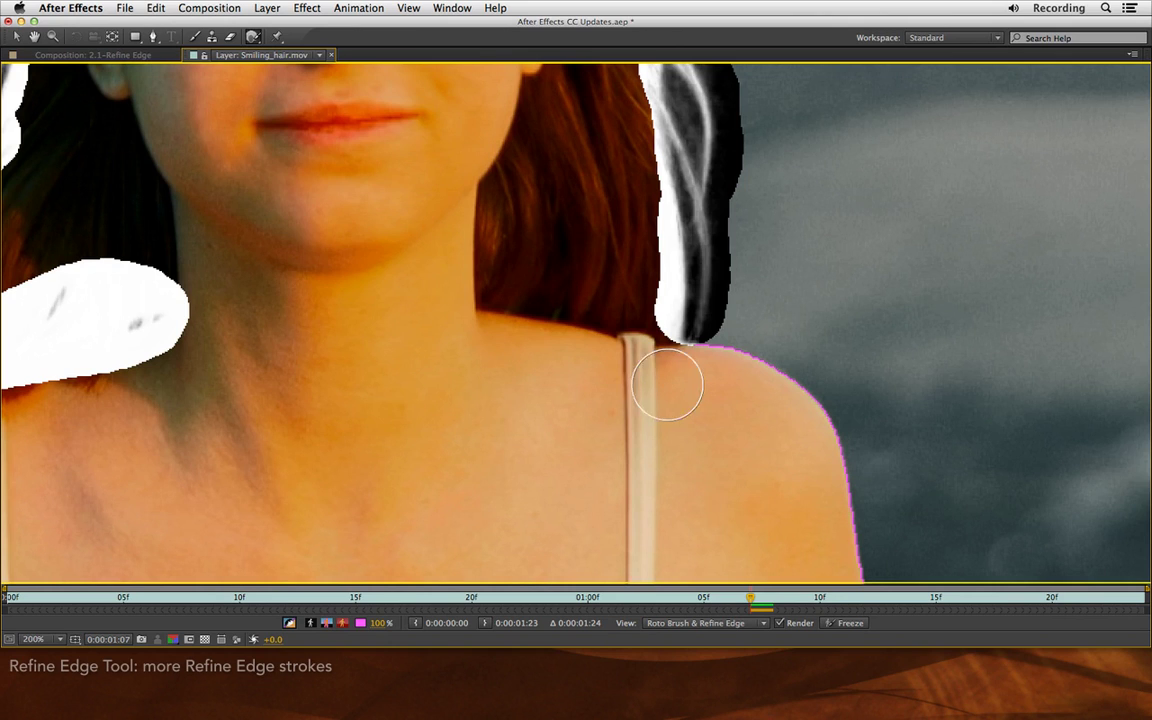
key("alt+slash")
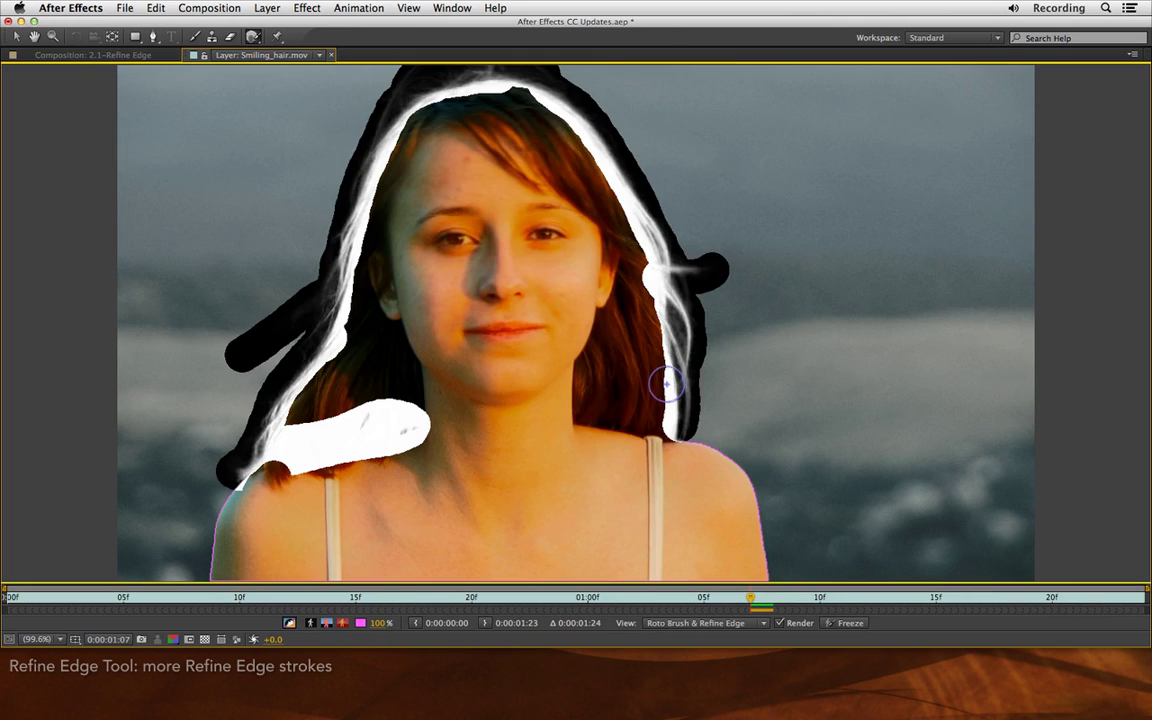
left_click(289, 623)
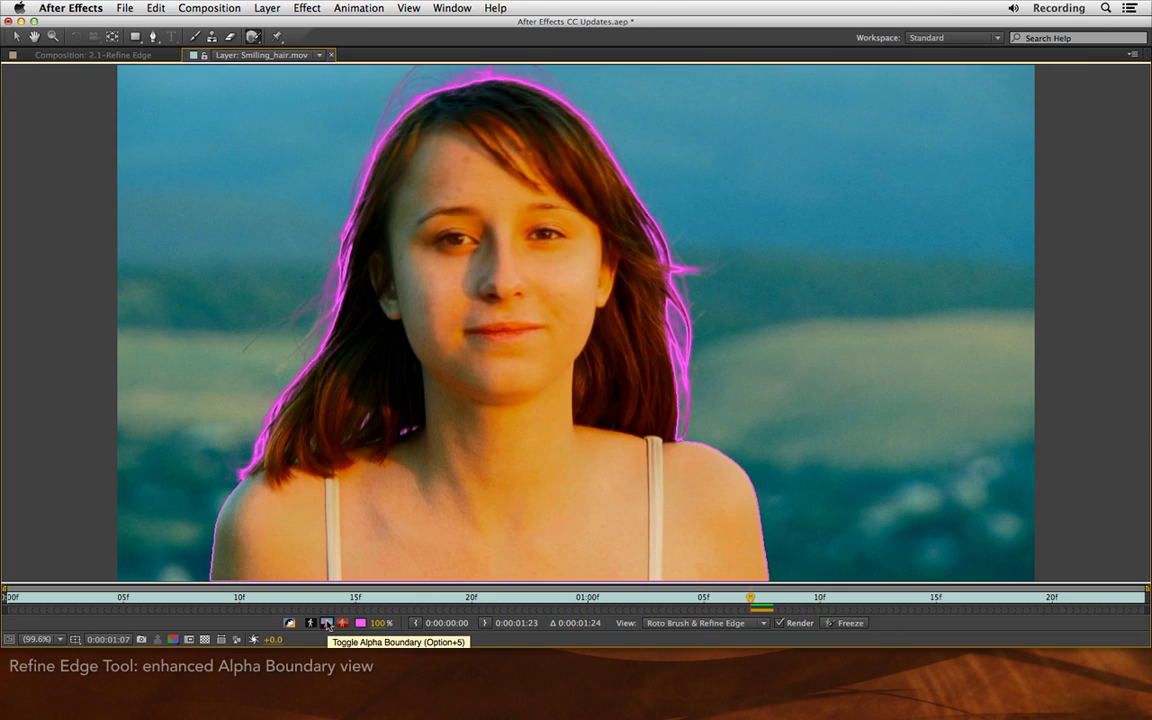
left_click(327, 623)
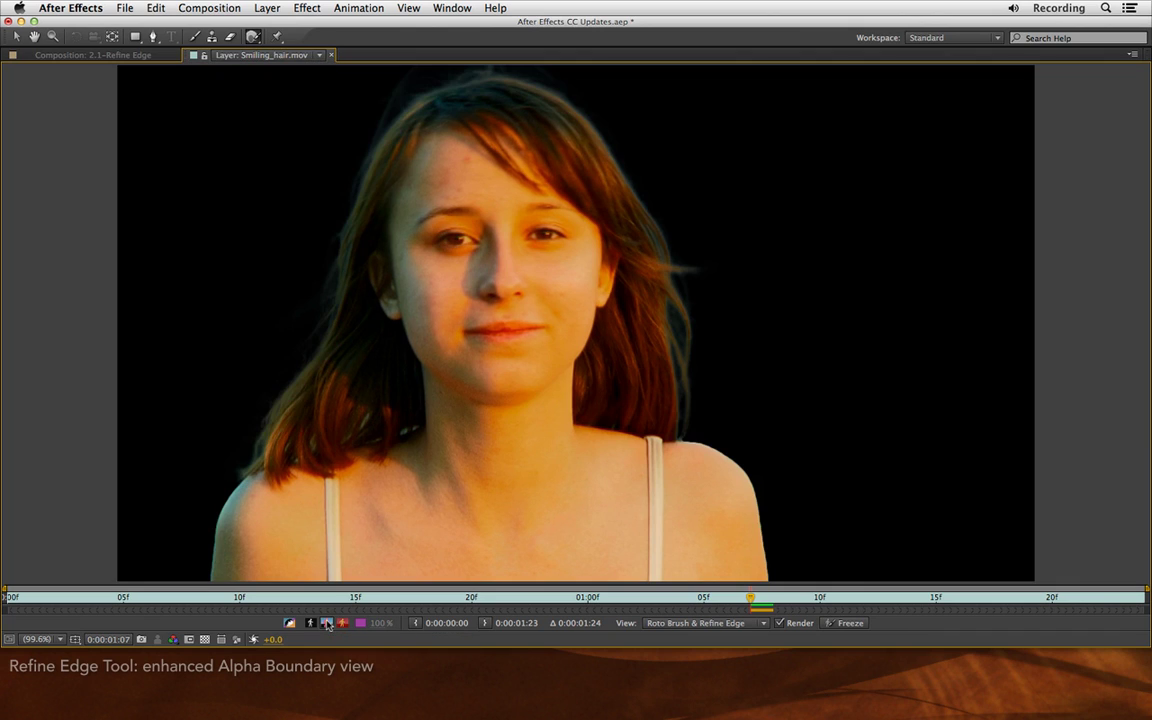
left_click(290, 623)
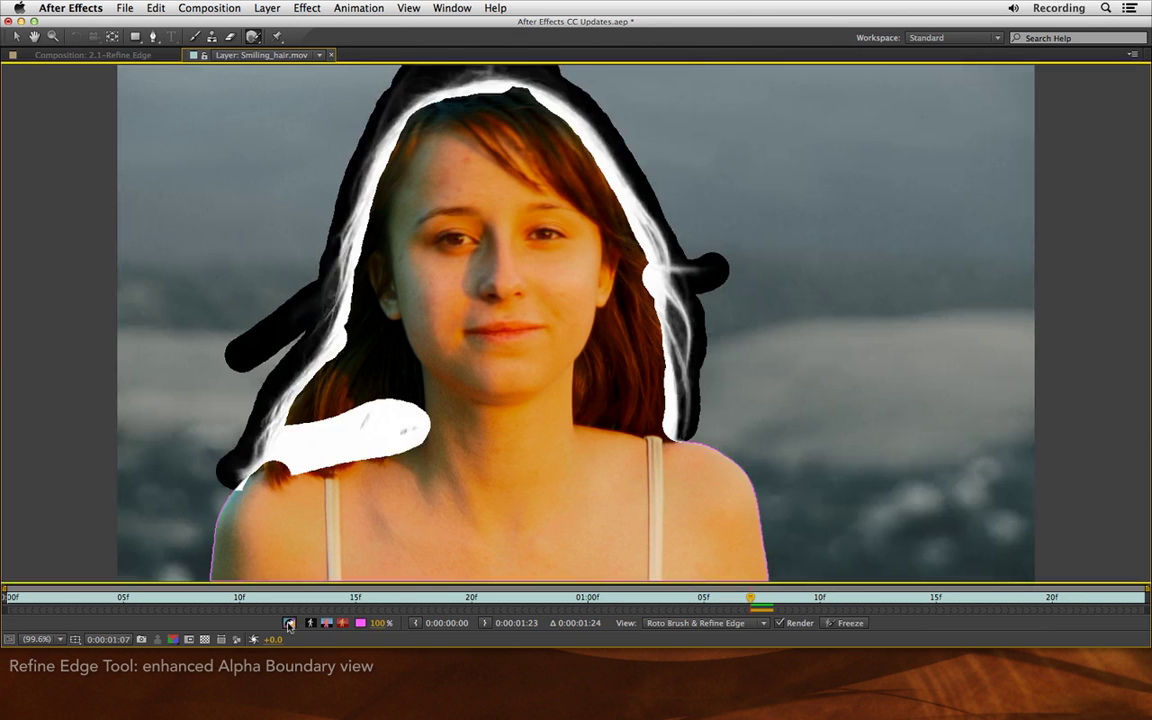